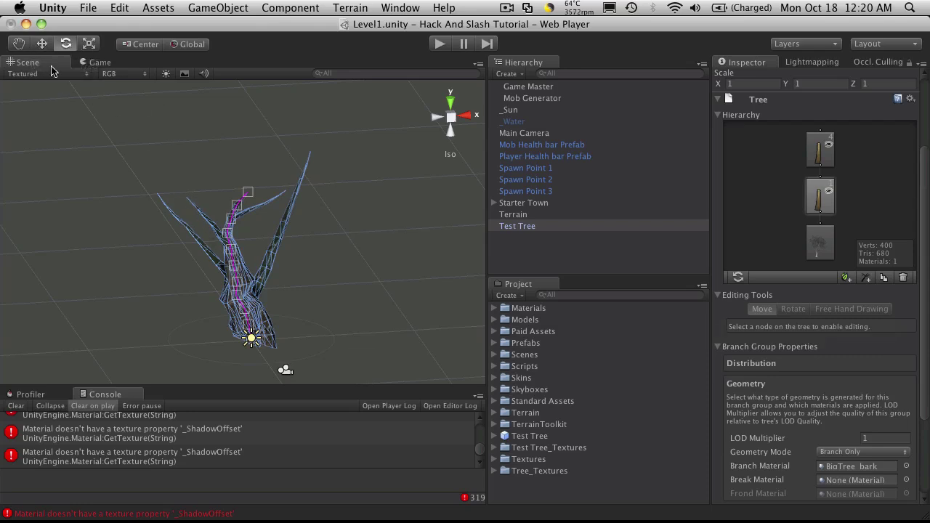
Step: Redraw the trunk's spline as a large curling loop with Free Hand Drawing and inspect the reshaped tree
{"action": "left_click", "coordinate": [42, 44]}
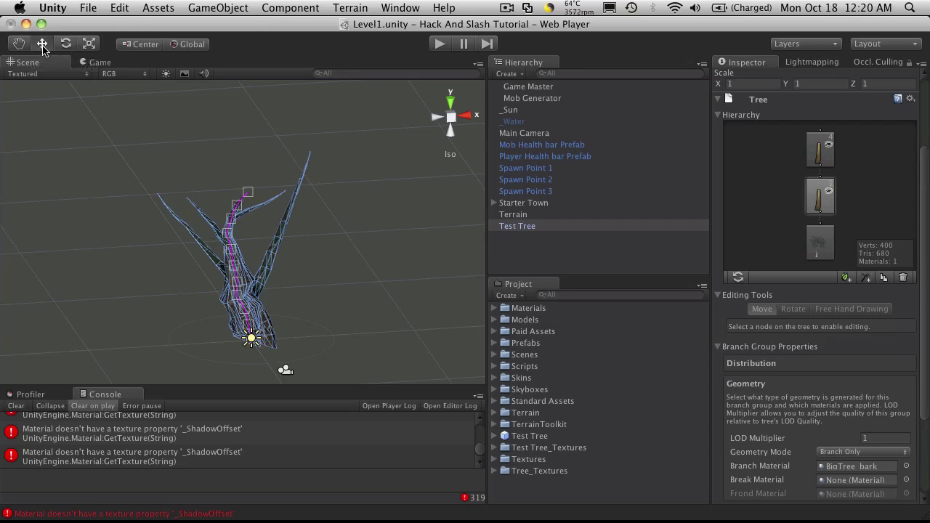
{"action": "left_click", "coordinate": [233, 248]}
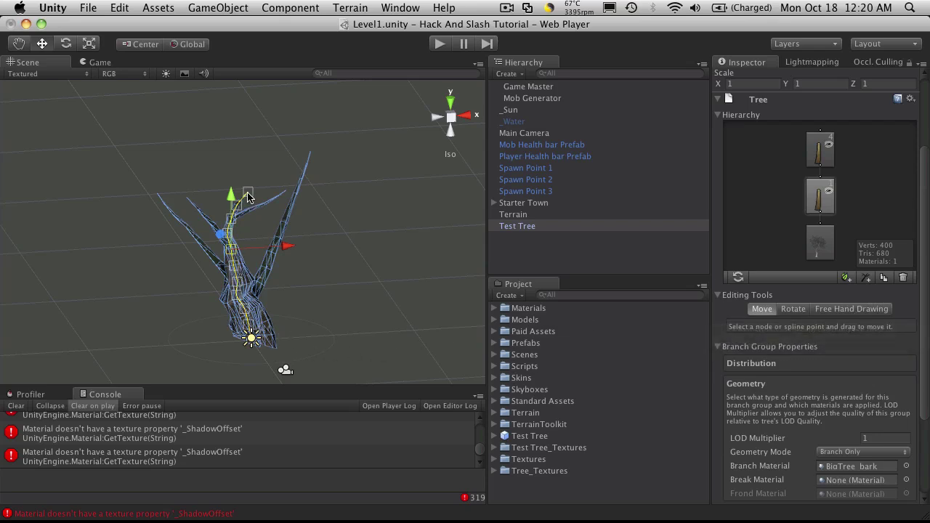
{"action": "left_click", "coordinate": [843, 310]}
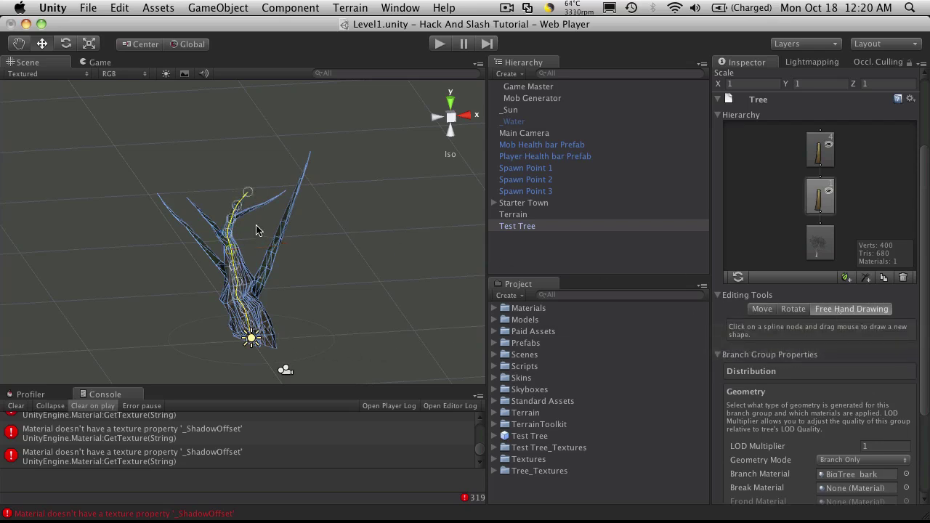
{"action": "mouse_move", "coordinate": [230, 251]}
{"action": "left_mouse_down"}
{"action": "mouse_move", "coordinate": [181, 207]}
{"action": "mouse_move", "coordinate": [142, 222]}
{"action": "mouse_move", "coordinate": [156, 267]}
{"action": "mouse_move", "coordinate": [211, 276]}
{"action": "mouse_move", "coordinate": [116, 324]}
{"action": "mouse_move", "coordinate": [63, 199]}
{"action": "mouse_move", "coordinate": [145, 105]}
{"action": "mouse_move", "coordinate": [276, 181]}
{"action": "mouse_move", "coordinate": [326, 297]}
{"action": "left_mouse_up"}
{"action": "left_click", "coordinate": [341, 202]}
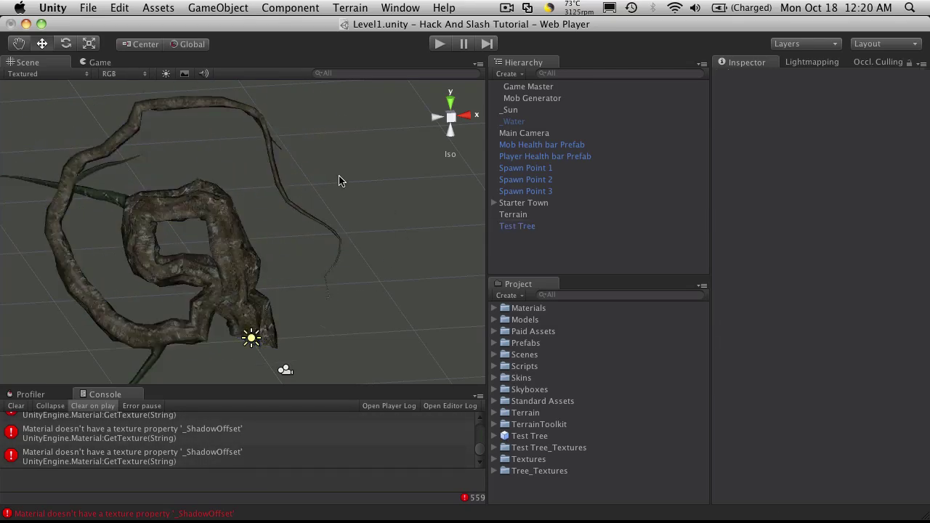
{"action": "left_click_drag", "start_coordinate": [182, 248], "coordinate": [161, 211], "text": "alt"}
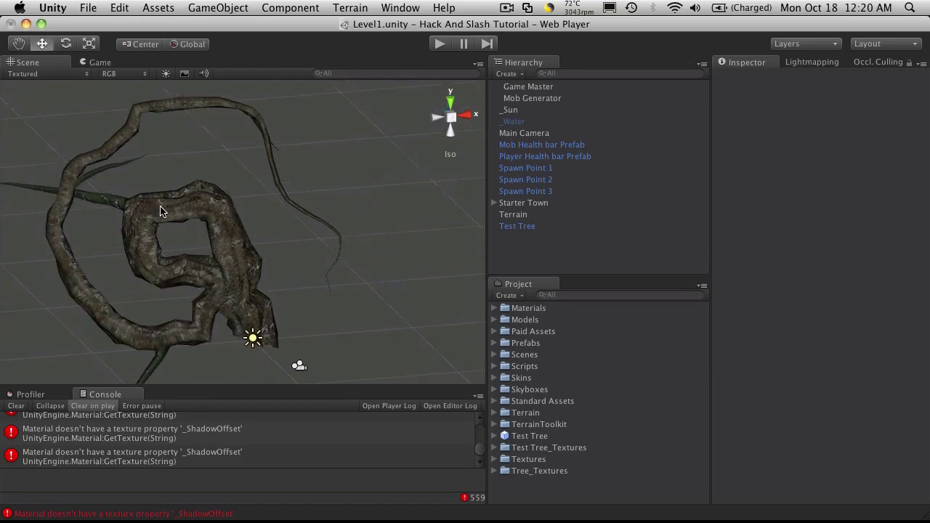
{"action": "left_click_drag", "start_coordinate": [257, 205], "coordinate": [233, 187], "text": "alt"}
{"action": "left_click", "coordinate": [263, 194]}
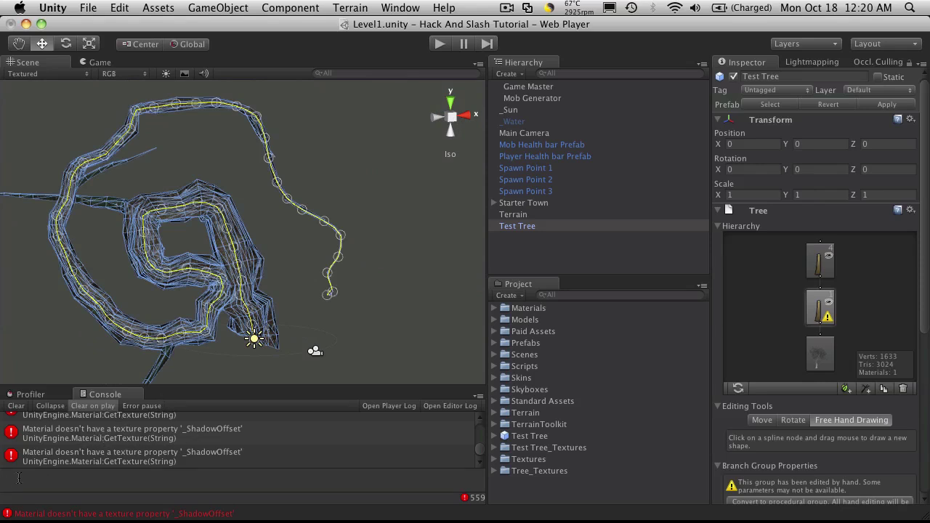
Step: Undo the freehand trunk redraw and clear the console messages
{"action": "left_click", "coordinate": [15, 406]}
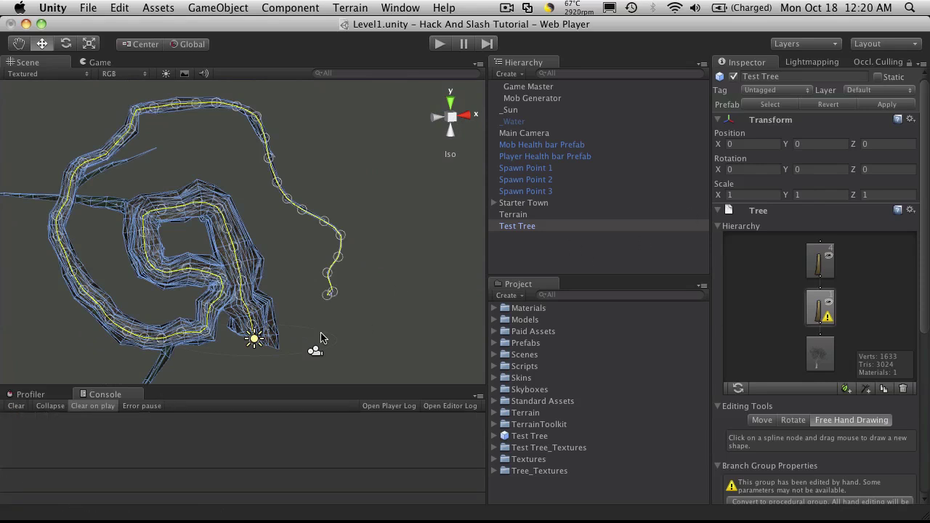
{"action": "key", "text": "super+z"}
{"action": "key", "text": "super+z"}
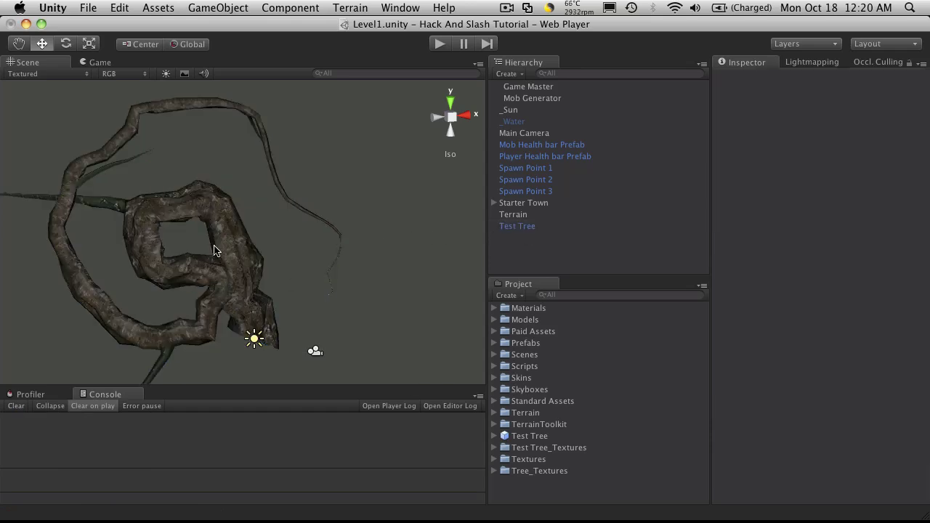
{"action": "key", "text": "super+z"}
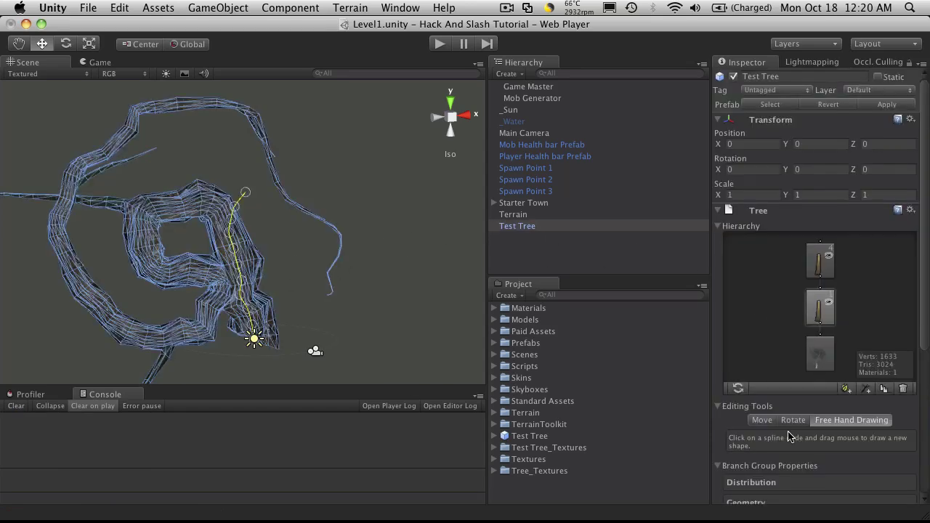
{"action": "scroll", "coordinate": [789, 436], "scroll_direction": "down", "scroll_amount": 3}
{"action": "left_click", "coordinate": [792, 362]}
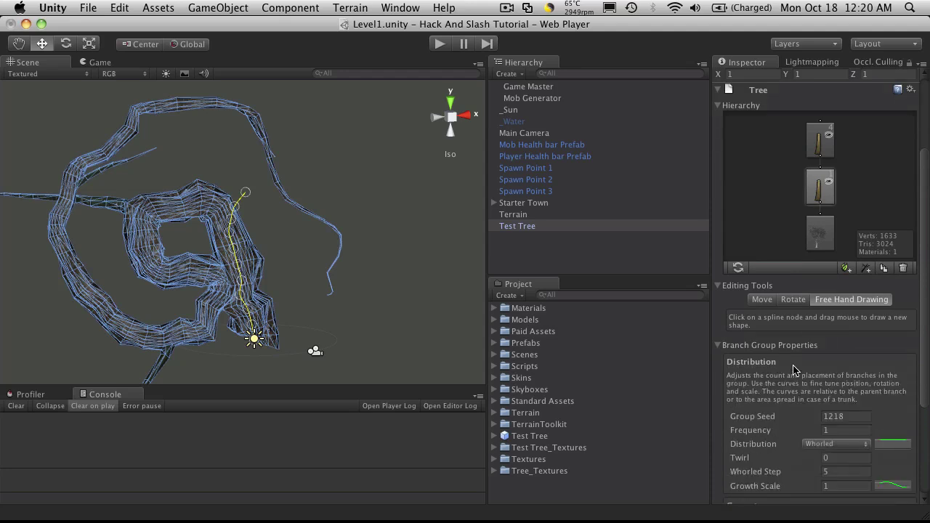
{"action": "scroll", "coordinate": [801, 325], "scroll_direction": "down", "scroll_amount": 1}
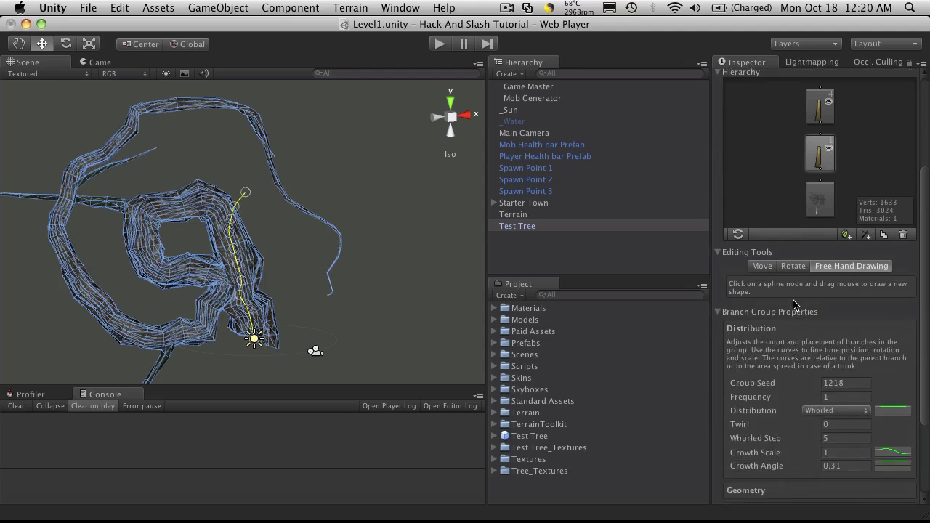
{"action": "scroll", "coordinate": [797, 313], "scroll_direction": "down", "scroll_amount": 3}
{"action": "scroll", "coordinate": [792, 327], "scroll_direction": "up", "scroll_amount": 5}
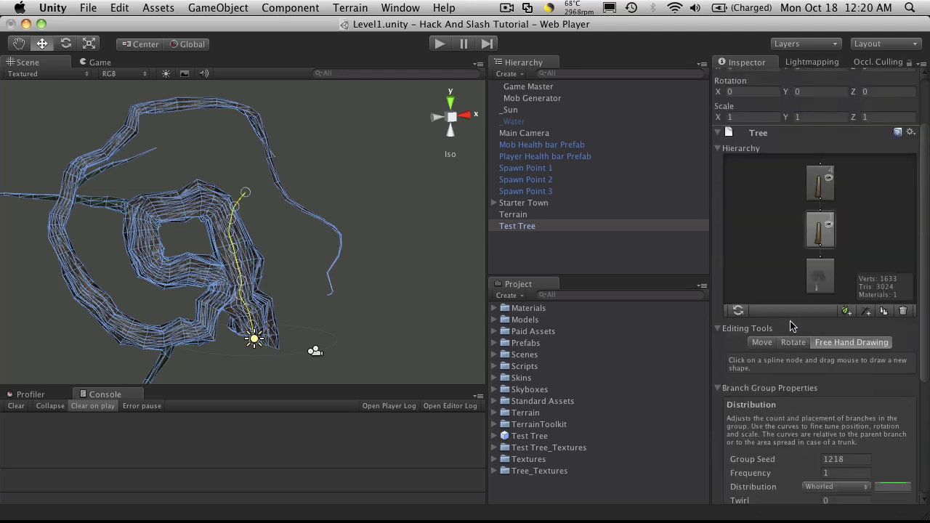
{"action": "left_click", "coordinate": [354, 239]}
{"action": "left_click", "coordinate": [336, 230]}
{"action": "key", "text": "super+z"}
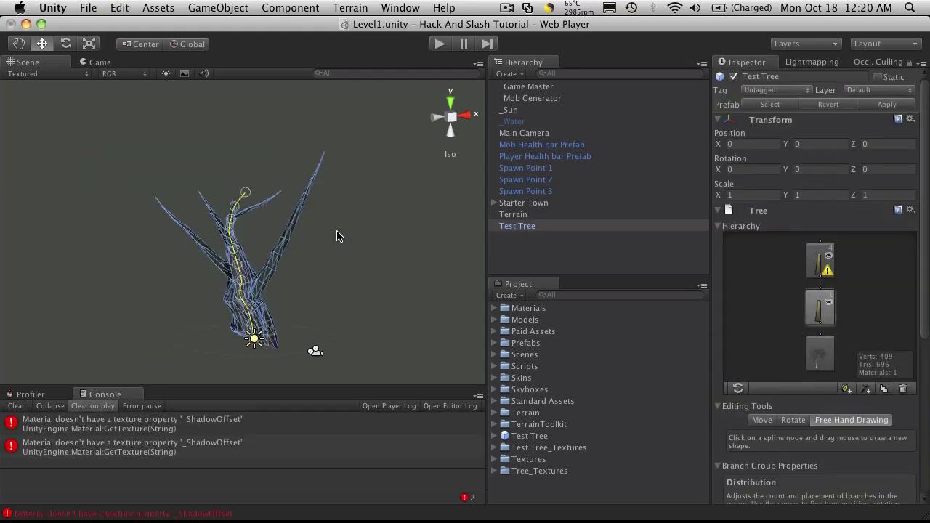
{"action": "left_click", "coordinate": [20, 407]}
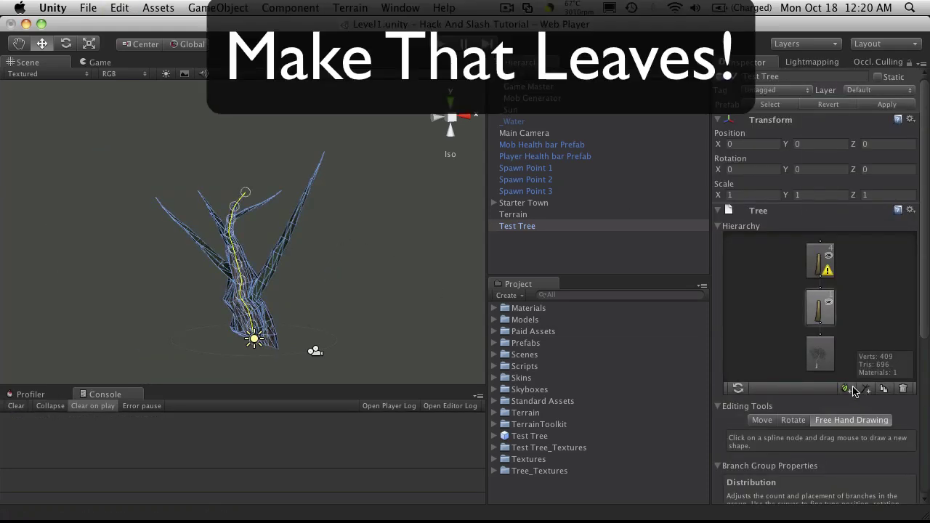
Step: Add a leaf group to the upper branch group and set its distribution to Whorled
{"action": "left_click", "coordinate": [826, 254]}
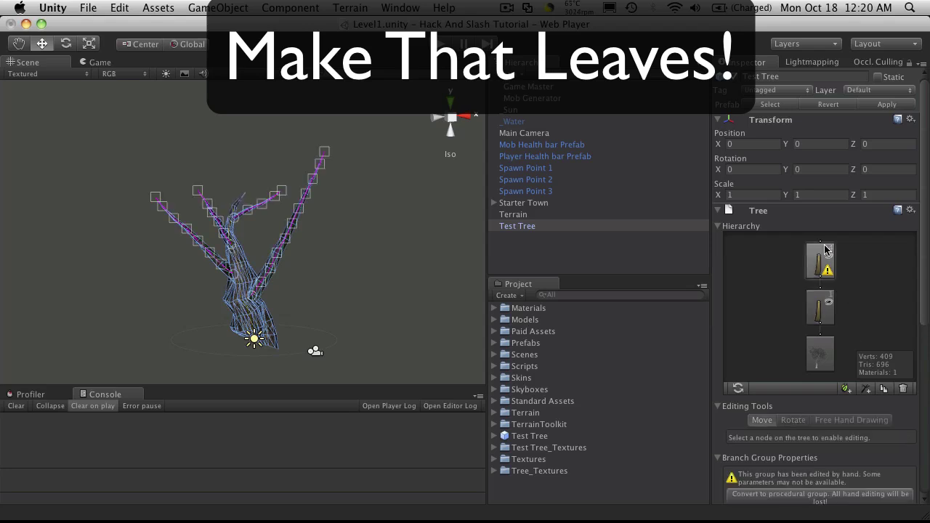
{"action": "left_click", "coordinate": [846, 390]}
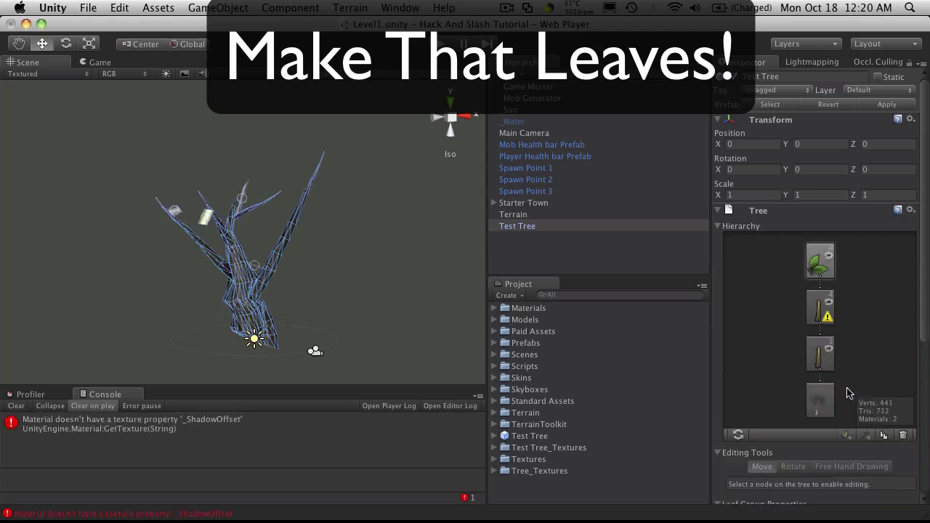
{"action": "scroll", "coordinate": [806, 312], "scroll_direction": "down", "scroll_amount": 5}
{"action": "left_click", "coordinate": [826, 332]}
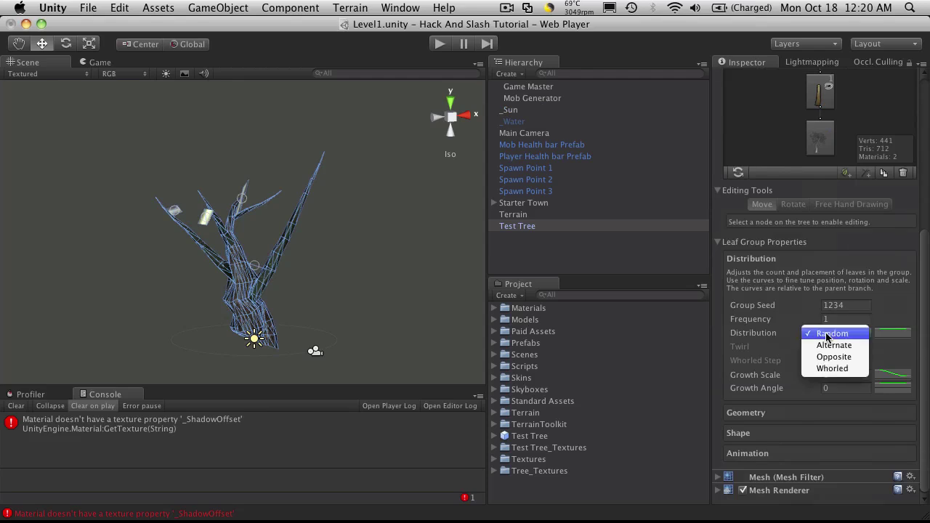
{"action": "key", "text": "Escape"}
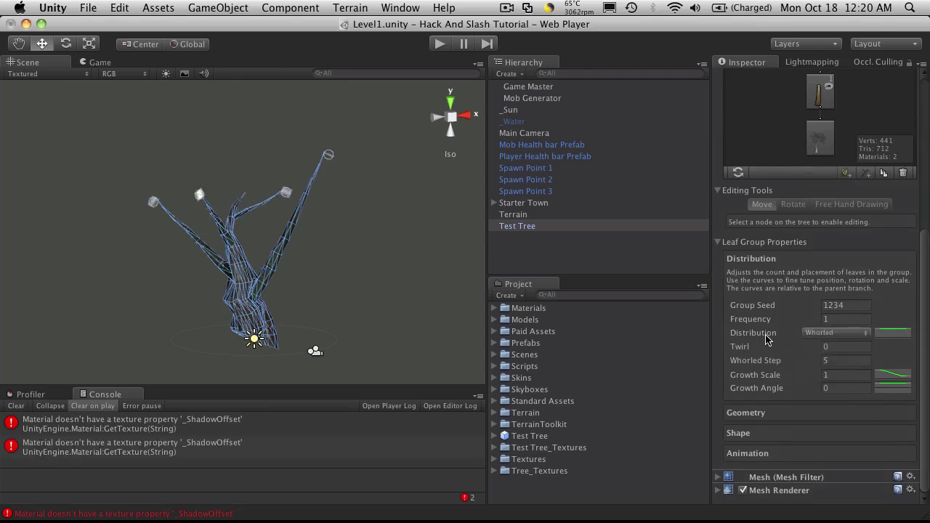
Step: Set the leaf group's frequency to 7, whorled step to 7 and growth scale to 0
{"action": "left_click_drag", "start_coordinate": [754, 322], "coordinate": [928, 321]}
{"action": "left_click_drag", "start_coordinate": [768, 323], "coordinate": [784, 321]}
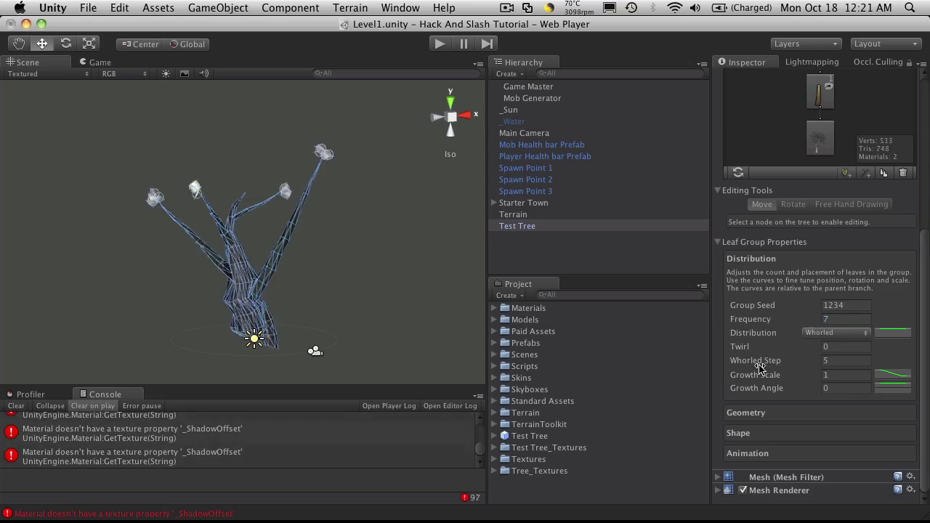
{"action": "mouse_move", "coordinate": [761, 362]}
{"action": "left_mouse_down"}
{"action": "mouse_move", "coordinate": [790, 363]}
{"action": "mouse_move", "coordinate": [753, 378]}
{"action": "mouse_move", "coordinate": [799, 377]}
{"action": "mouse_move", "coordinate": [753, 384]}
{"action": "mouse_move", "coordinate": [803, 377]}
{"action": "mouse_move", "coordinate": [756, 379]}
{"action": "left_mouse_up"}
{"action": "left_click", "coordinate": [756, 389]}
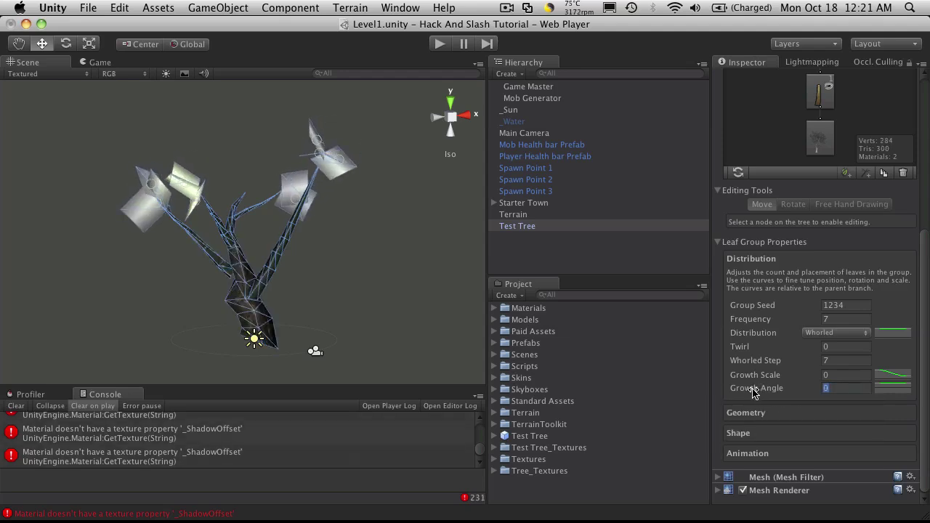
Step: Set the leaf group's frequency to 10 and its distribution to Alternate
{"action": "left_click", "coordinate": [744, 321]}
{"action": "left_click_drag", "start_coordinate": [744, 320], "coordinate": [921, 330]}
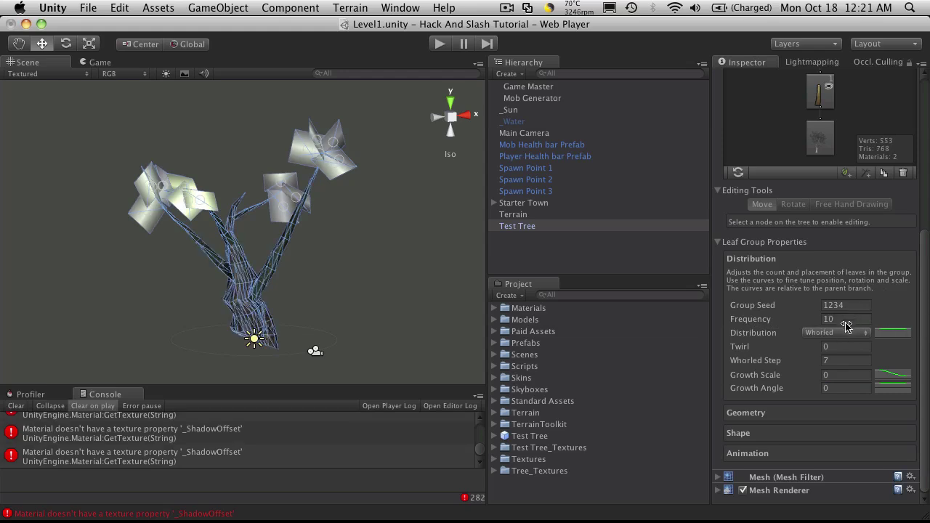
{"action": "left_click", "coordinate": [845, 334]}
{"action": "left_click", "coordinate": [847, 312]}
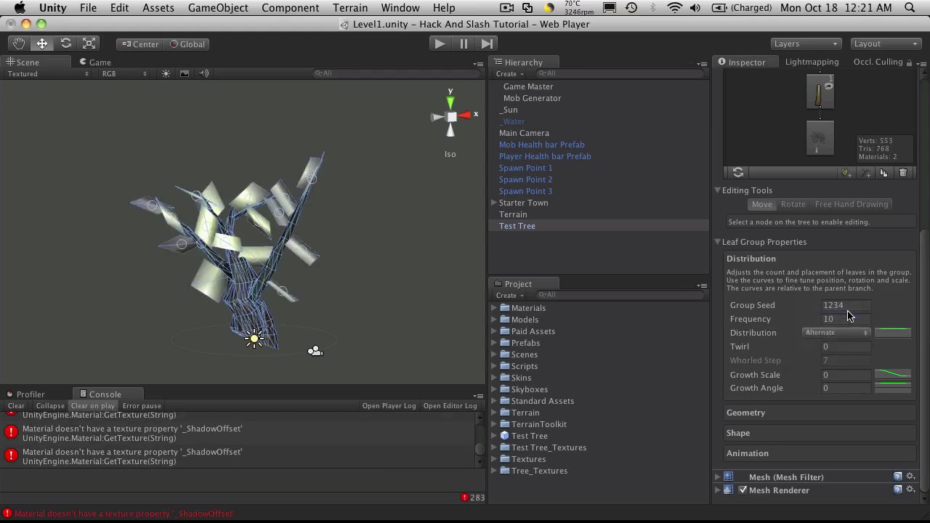
Step: Try the Random leaf distribution, return to Alternate, and set the leaf frequency to 13
{"action": "left_click", "coordinate": [828, 334]}
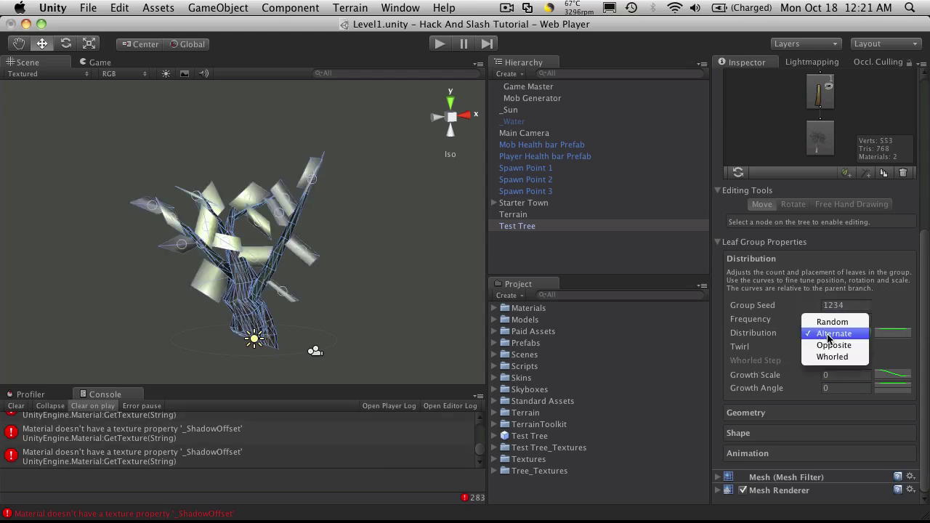
{"action": "left_click", "coordinate": [845, 324]}
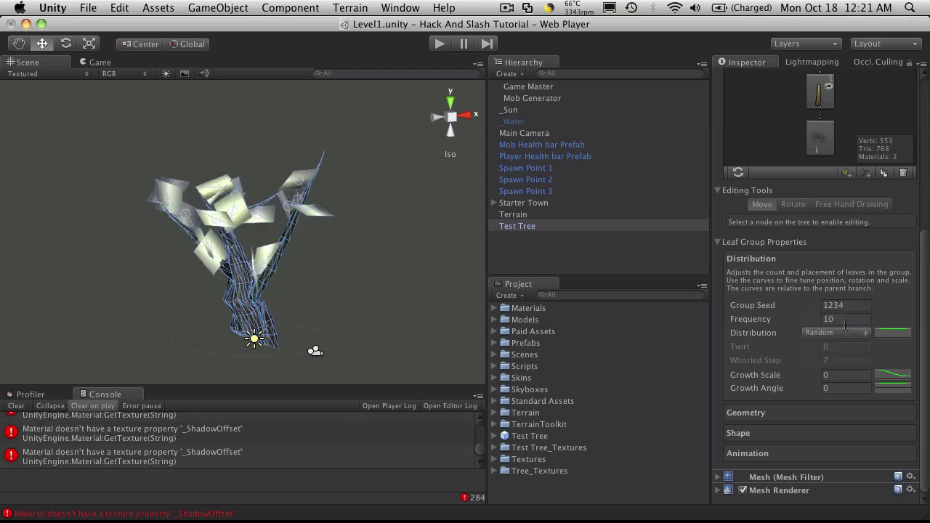
{"action": "left_click", "coordinate": [837, 333]}
{"action": "left_click", "coordinate": [834, 346]}
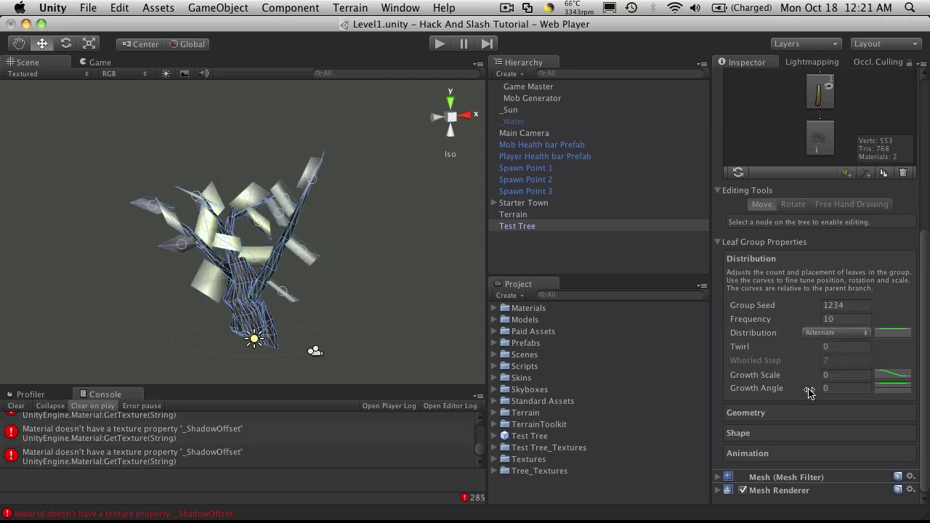
{"action": "left_click_drag", "start_coordinate": [750, 325], "coordinate": [815, 323]}
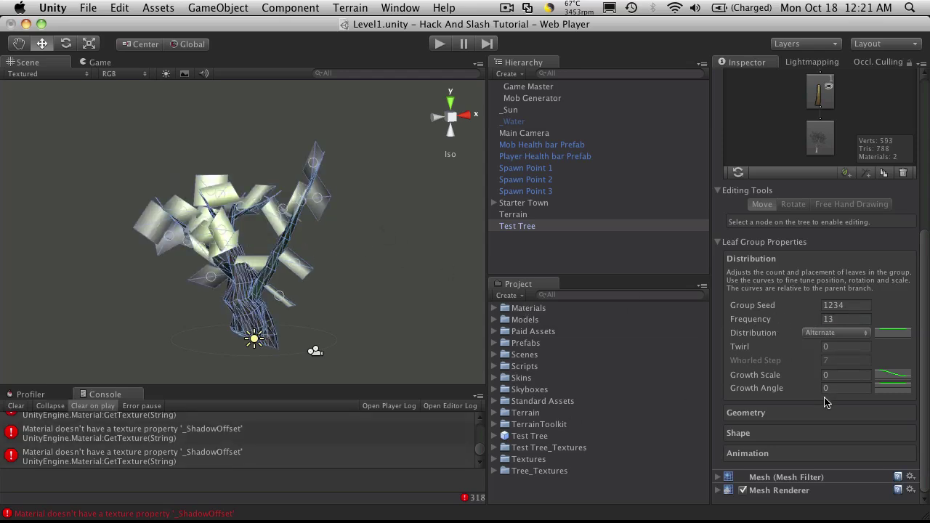
Step: Assign the BigTree_leaves material to the leaf group's geometry and inspect the tree unselected
{"action": "left_click", "coordinate": [755, 414]}
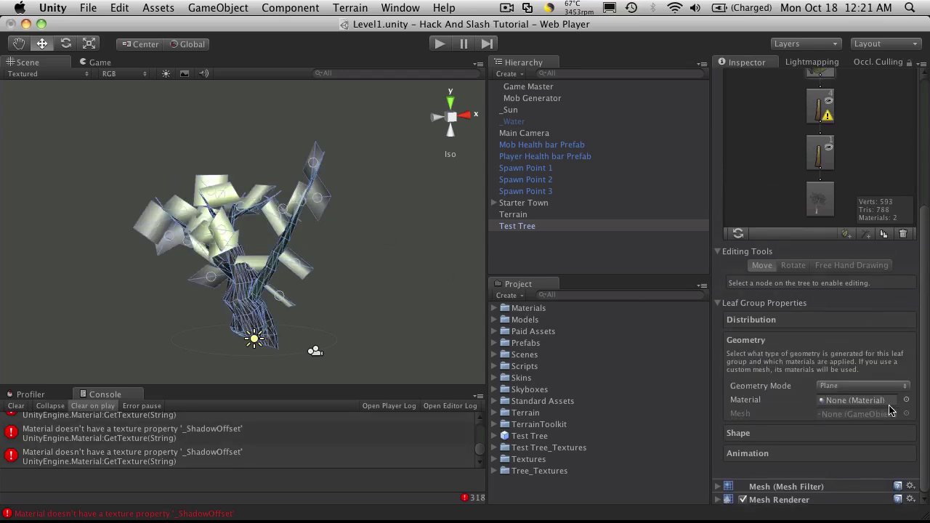
{"action": "left_click", "coordinate": [906, 400]}
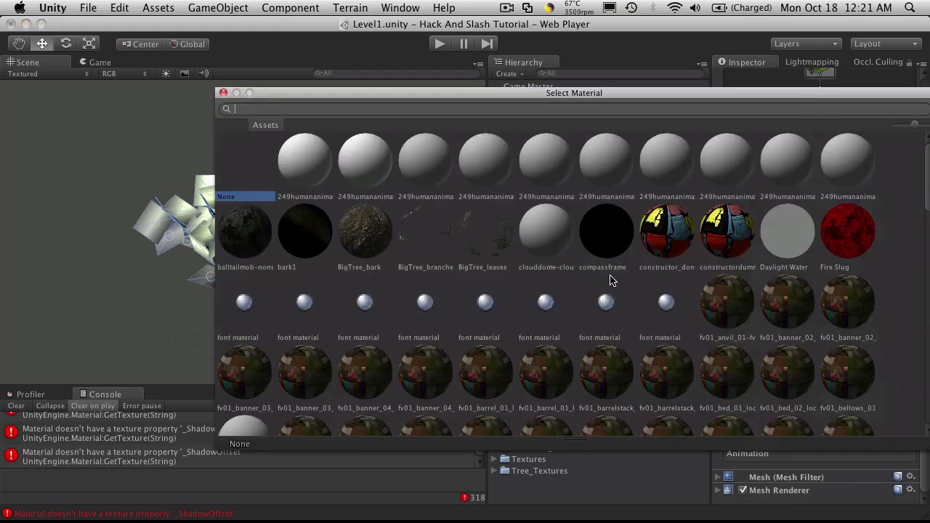
{"action": "double_click", "coordinate": [495, 250]}
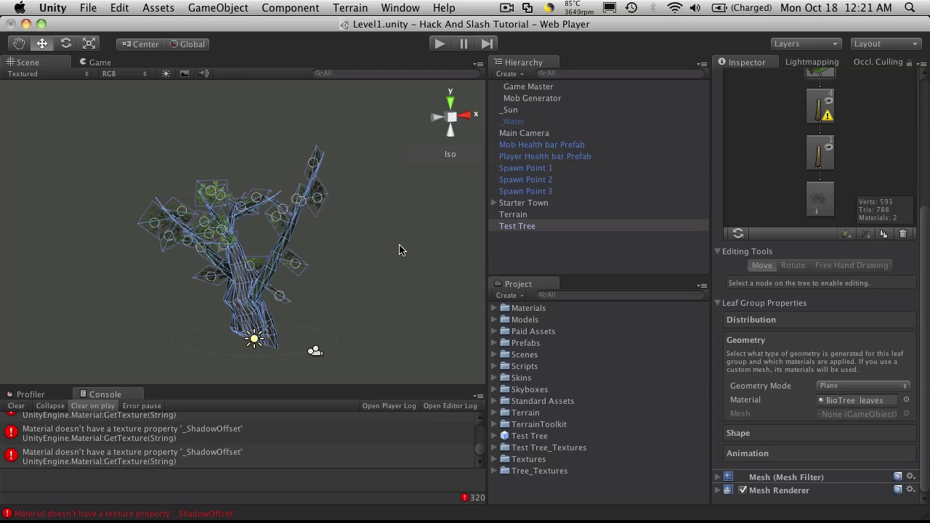
{"action": "left_click", "coordinate": [396, 253]}
{"action": "scroll", "coordinate": [319, 268], "scroll_direction": "up", "scroll_amount": 2}
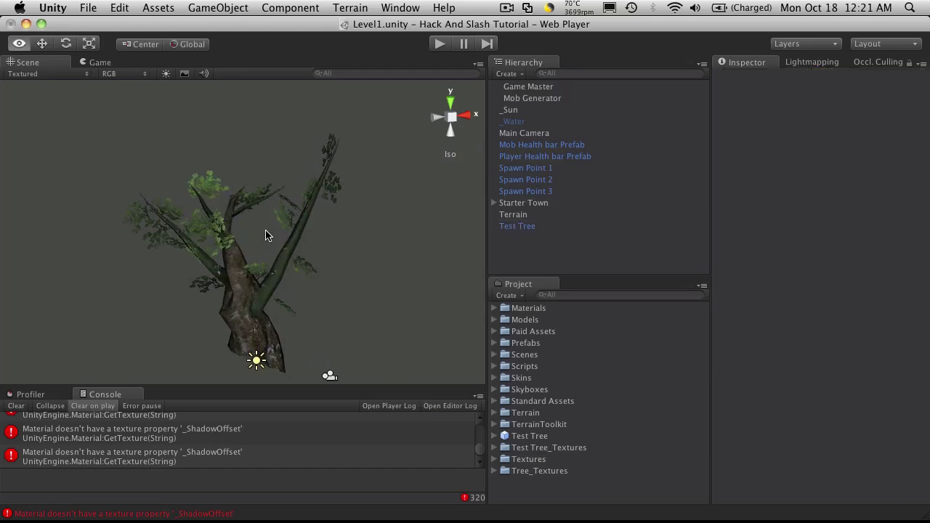
{"action": "left_click_drag", "start_coordinate": [267, 231], "coordinate": [213, 269], "text": "alt"}
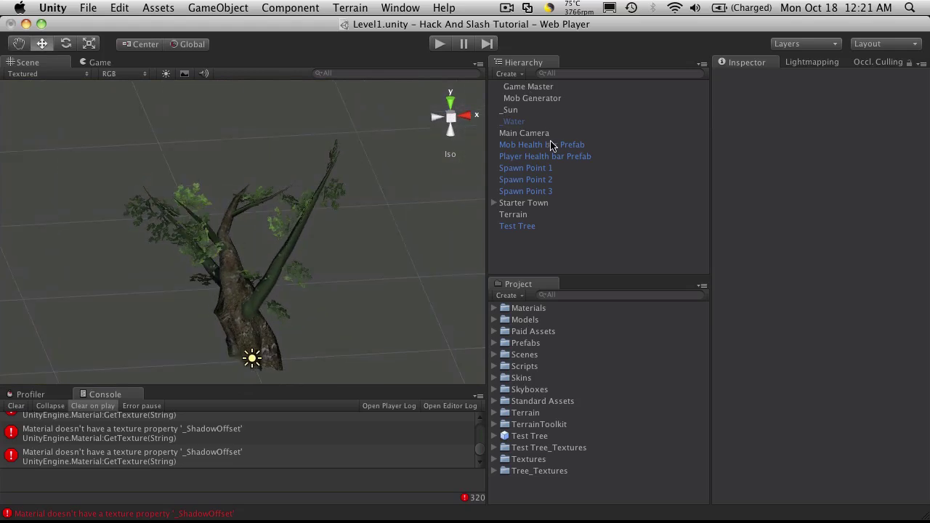
Step: Reselect Test Tree and set the leaf group's geometry mode to Cross
{"action": "left_click", "coordinate": [542, 226]}
{"action": "scroll", "coordinate": [879, 376], "scroll_direction": "down", "scroll_amount": 1}
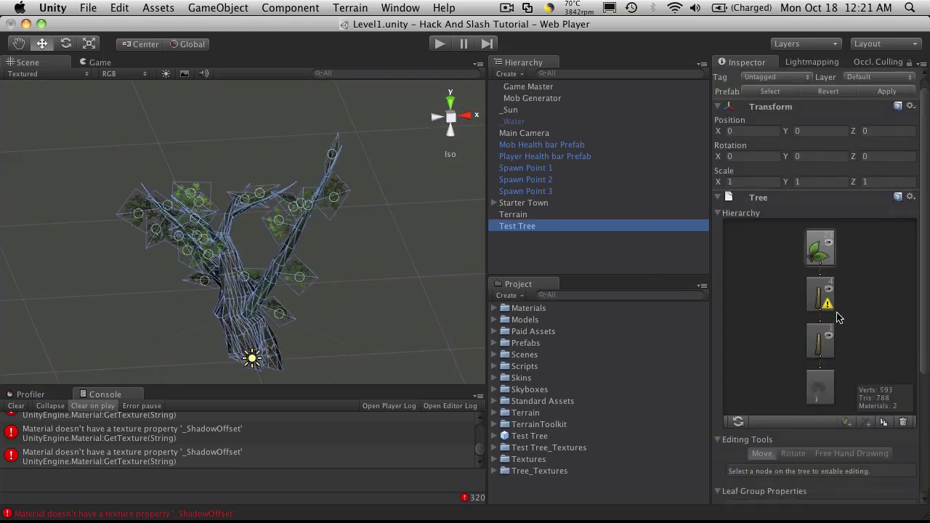
{"action": "scroll", "coordinate": [842, 434], "scroll_direction": "down", "scroll_amount": 4}
{"action": "scroll", "coordinate": [842, 434], "scroll_direction": "down", "scroll_amount": 6}
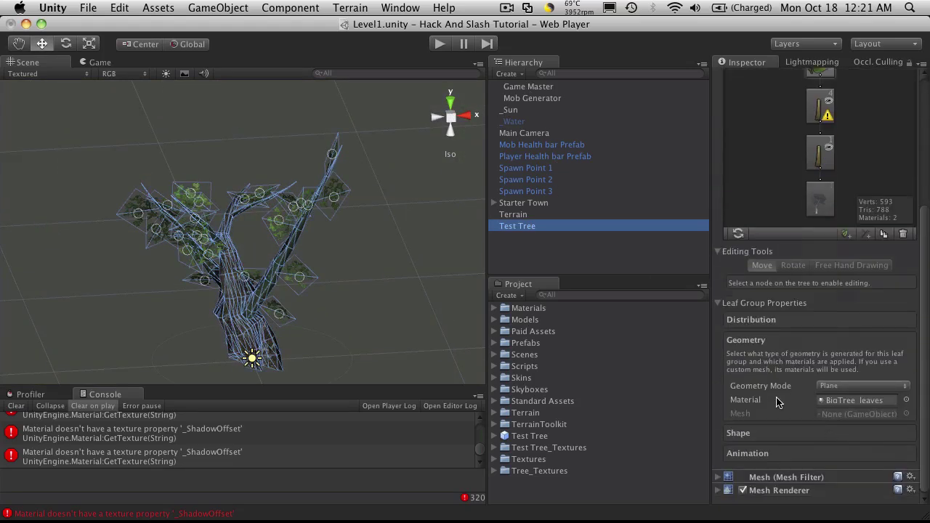
{"action": "left_click", "coordinate": [839, 386]}
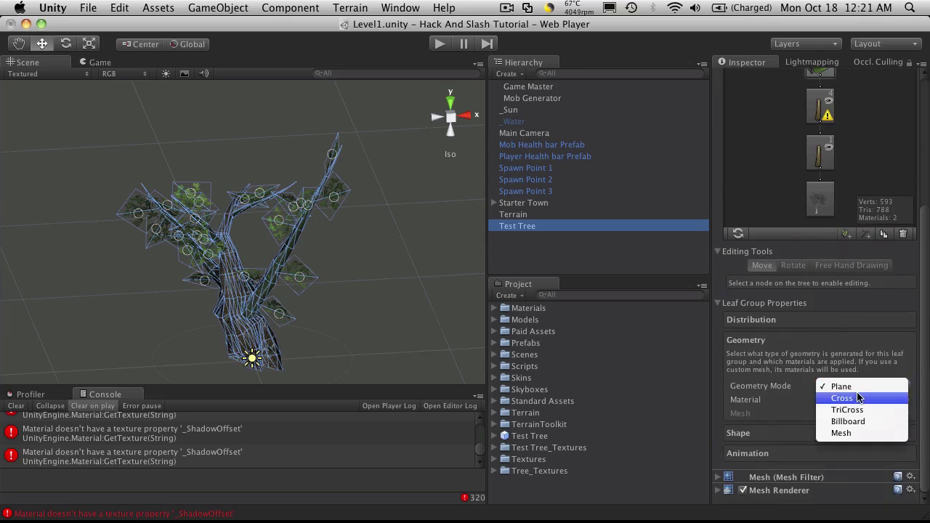
{"action": "left_click", "coordinate": [858, 397]}
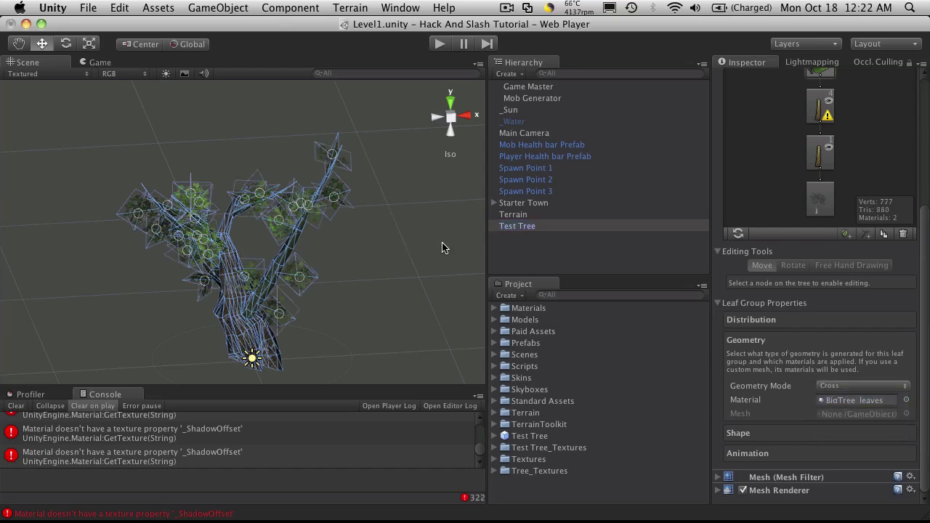
Step: Try the TriCross and Billboard geometry modes on the leaf group and view the tree from different angles
{"action": "left_click_drag", "start_coordinate": [441, 248], "coordinate": [333, 167], "text": "alt"}
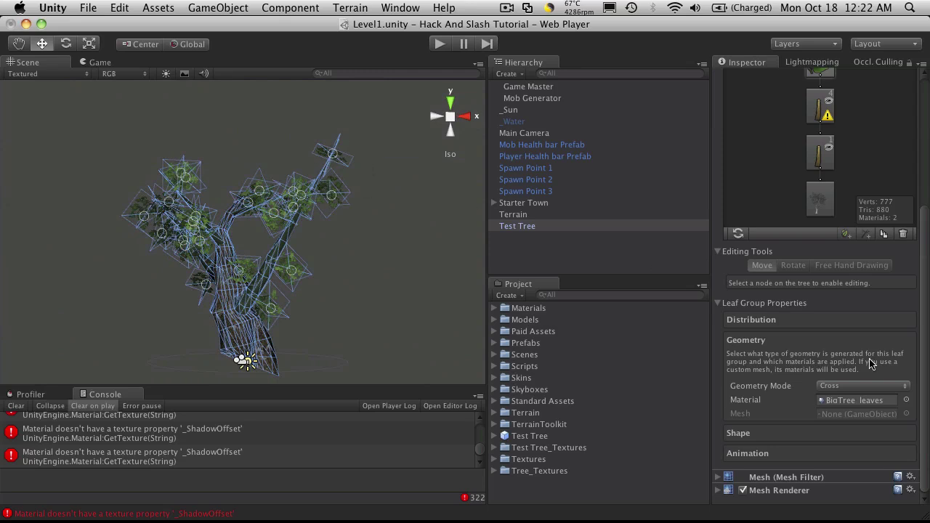
{"action": "left_click", "coordinate": [862, 389]}
{"action": "left_click", "coordinate": [859, 395]}
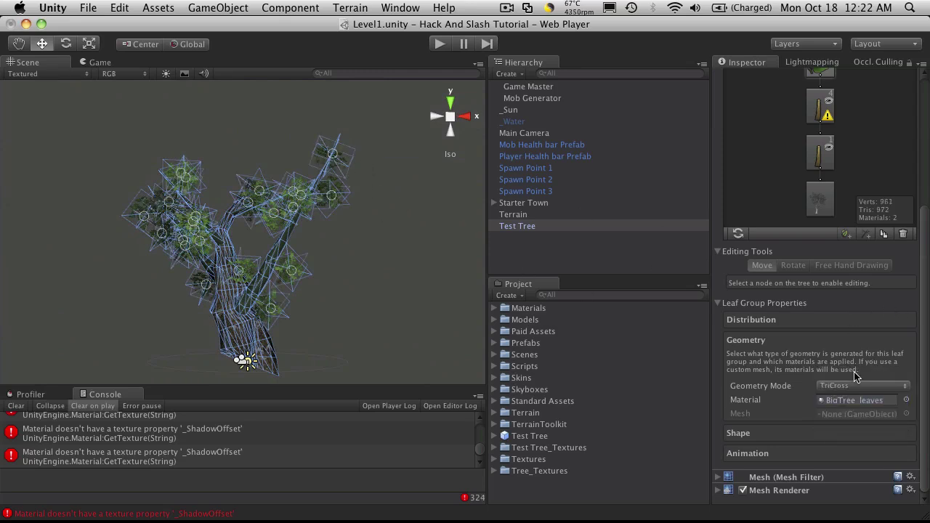
{"action": "left_click", "coordinate": [857, 385]}
{"action": "left_click", "coordinate": [857, 397]}
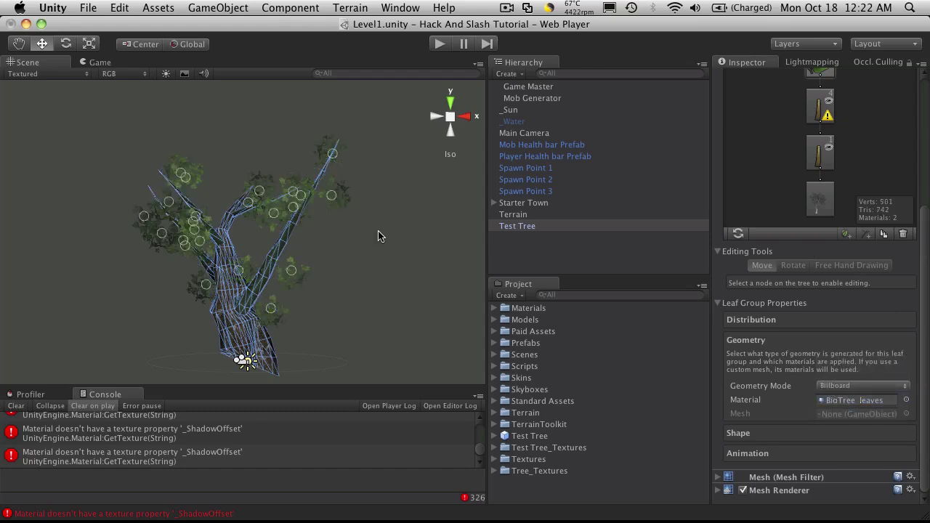
{"action": "left_click_drag", "start_coordinate": [376, 262], "coordinate": [231, 273], "text": "alt"}
Step: Try the Mesh geometry mode, return the leaf group to Cross, and view the tree unselected
{"action": "left_click", "coordinate": [876, 385]}
{"action": "left_click", "coordinate": [876, 397]}
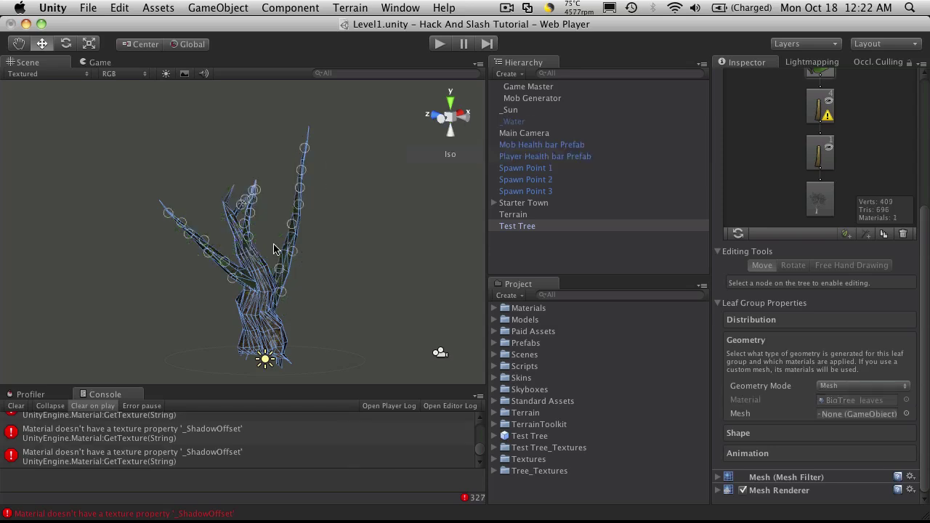
{"action": "left_click", "coordinate": [845, 392]}
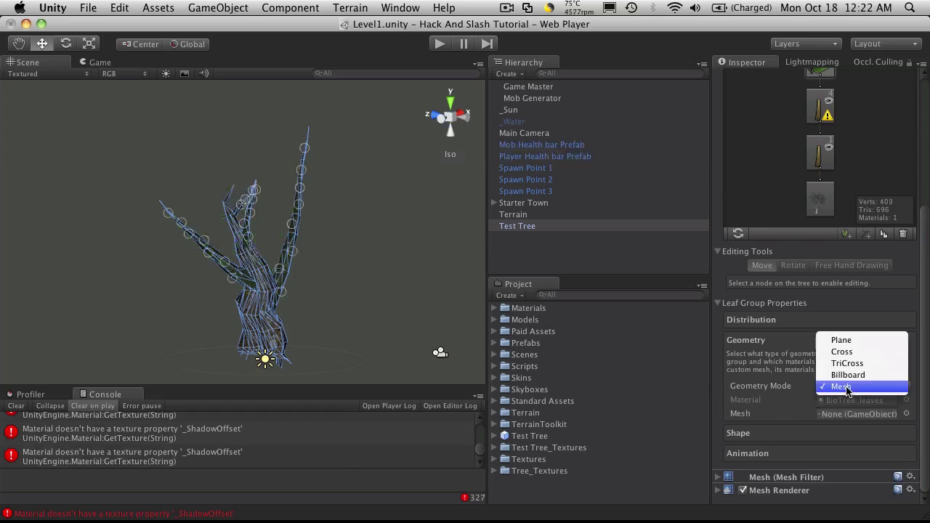
{"action": "left_click", "coordinate": [865, 353]}
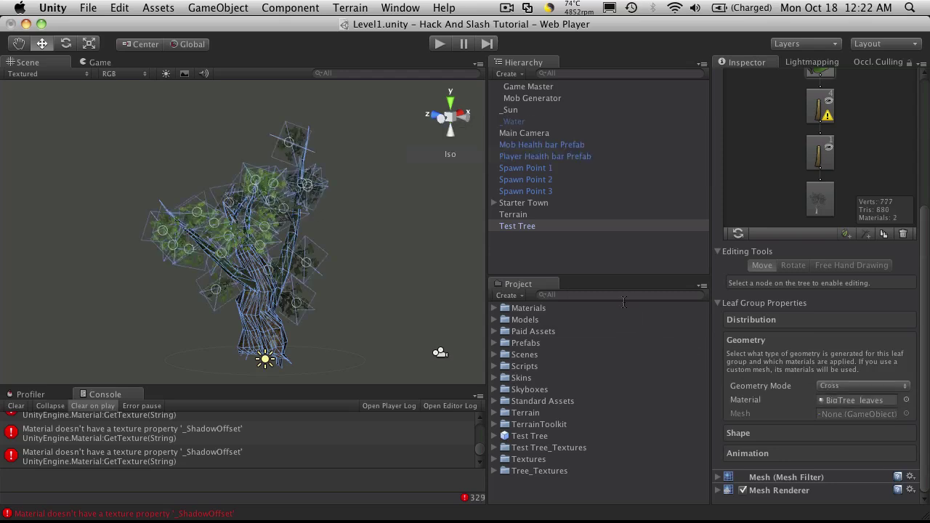
{"action": "left_click", "coordinate": [383, 218]}
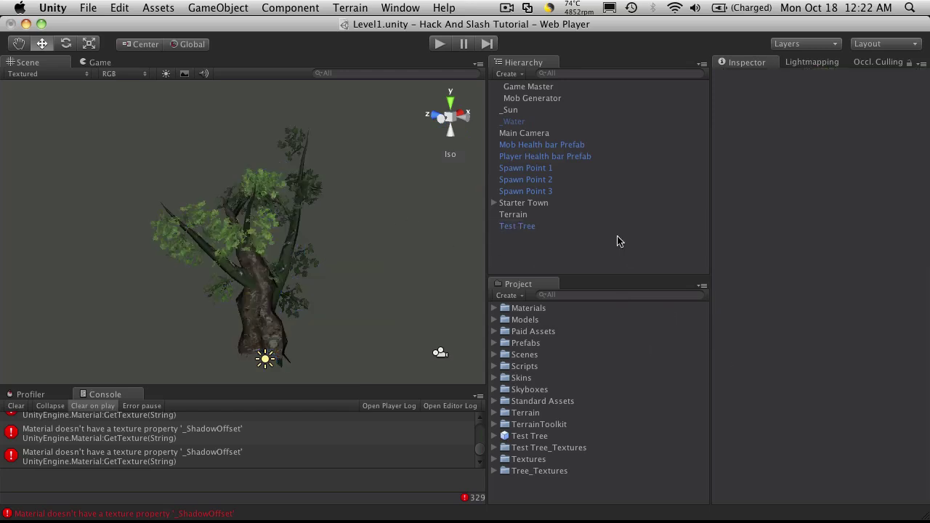
Step: Reselect Test Tree, try a trunk group frequency of 11, and restore the frequency to 1
{"action": "left_click", "coordinate": [534, 227]}
{"action": "scroll", "coordinate": [823, 418], "scroll_direction": "down", "scroll_amount": 5}
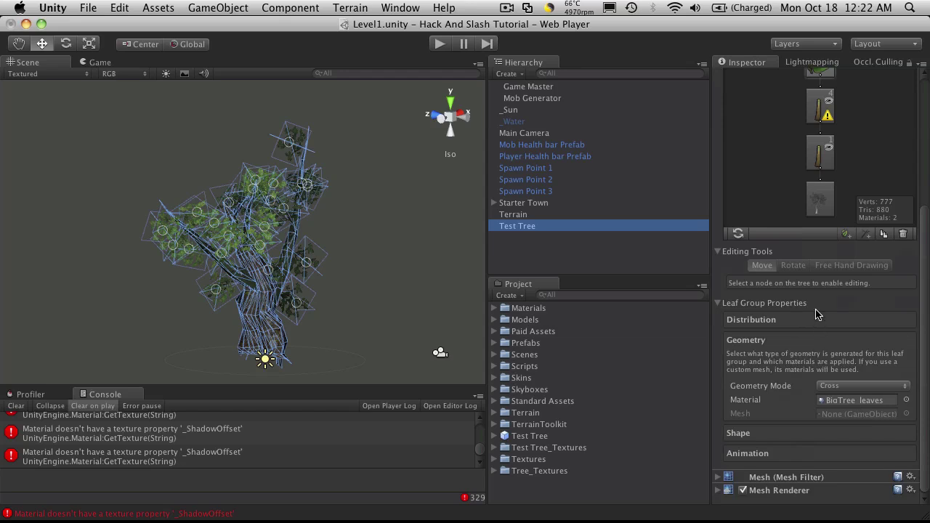
{"action": "left_click", "coordinate": [822, 107]}
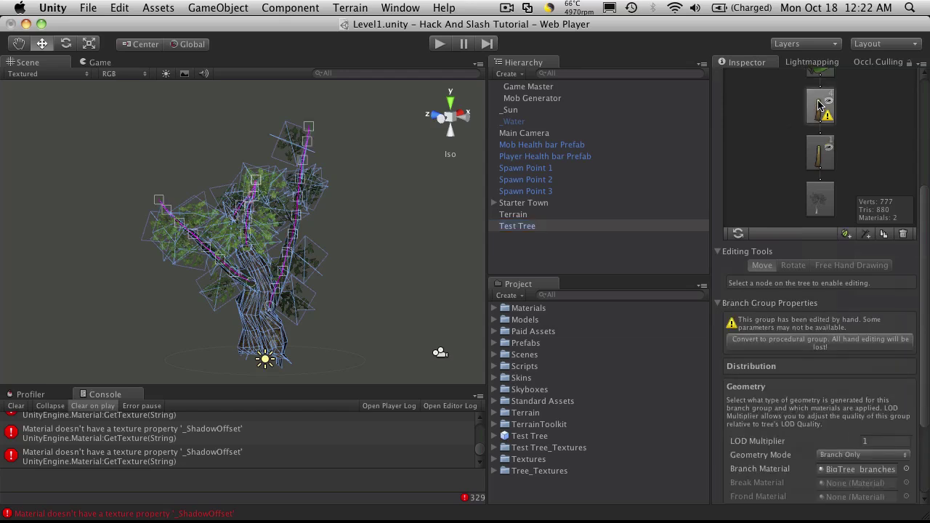
{"action": "left_click", "coordinate": [821, 140]}
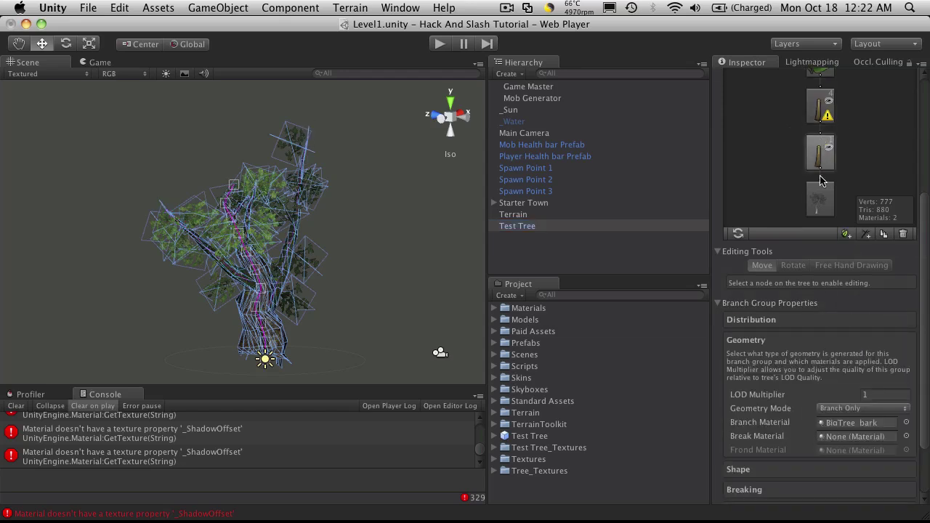
{"action": "left_click", "coordinate": [765, 324]}
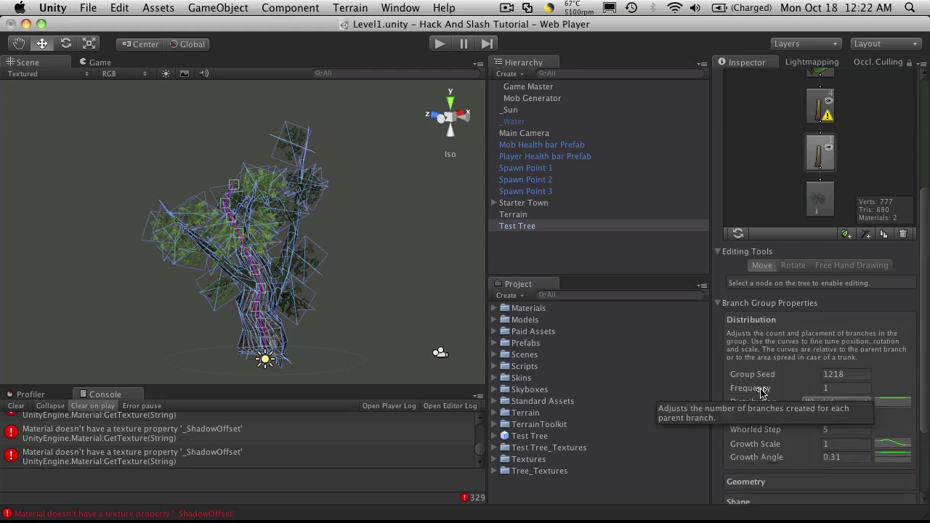
{"action": "left_click_drag", "start_coordinate": [761, 393], "coordinate": [844, 399]}
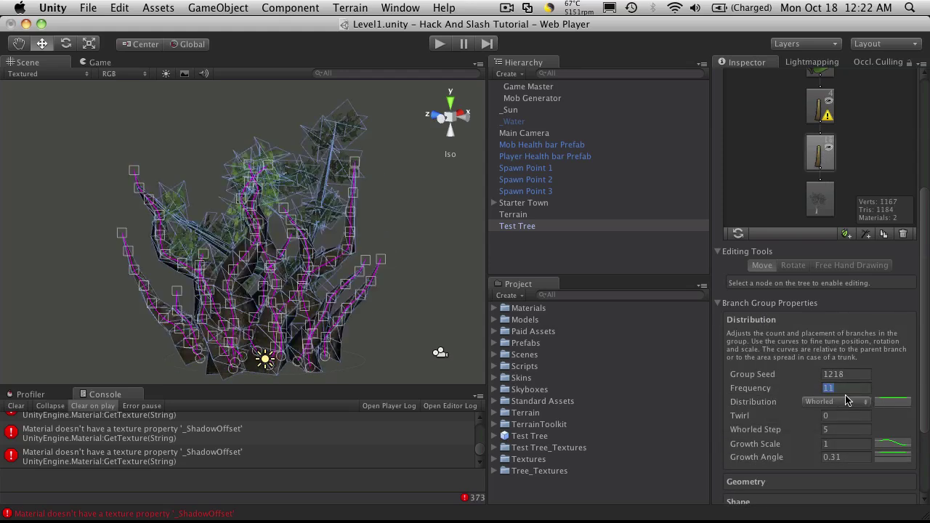
{"action": "type", "text": "1"}
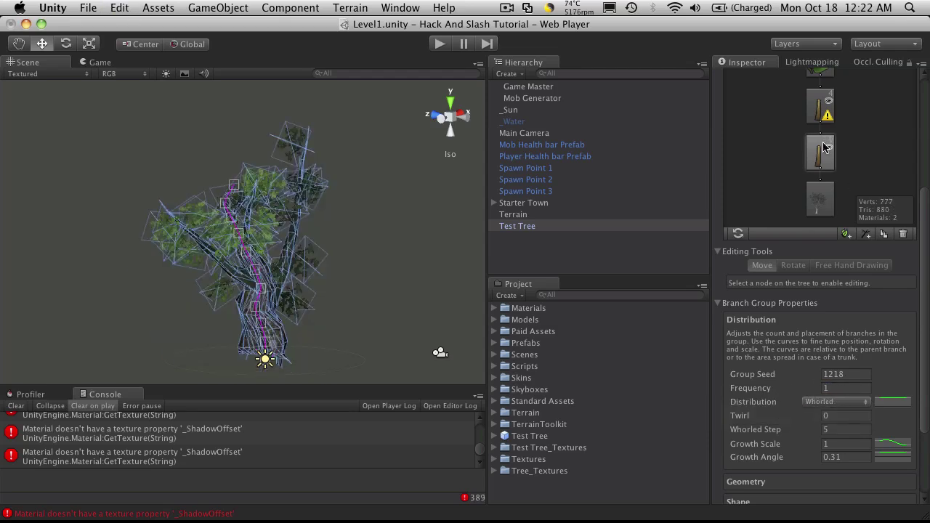
Step: Convert the hand-edited upper branch group to a procedural group, set its frequency to 15, and inspect the tree unselected
{"action": "scroll", "coordinate": [813, 138], "scroll_direction": "up", "scroll_amount": 5}
{"action": "left_click", "coordinate": [812, 214]}
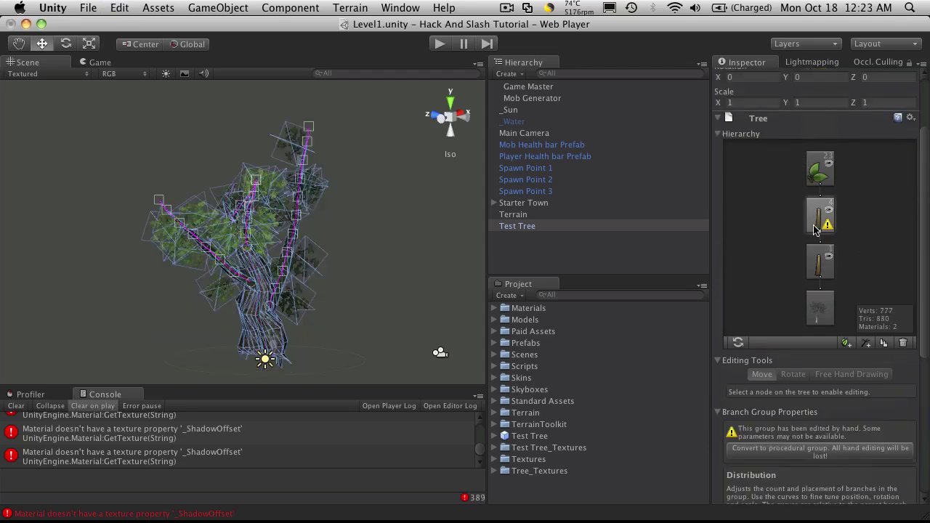
{"action": "scroll", "coordinate": [783, 442], "scroll_direction": "down", "scroll_amount": 5}
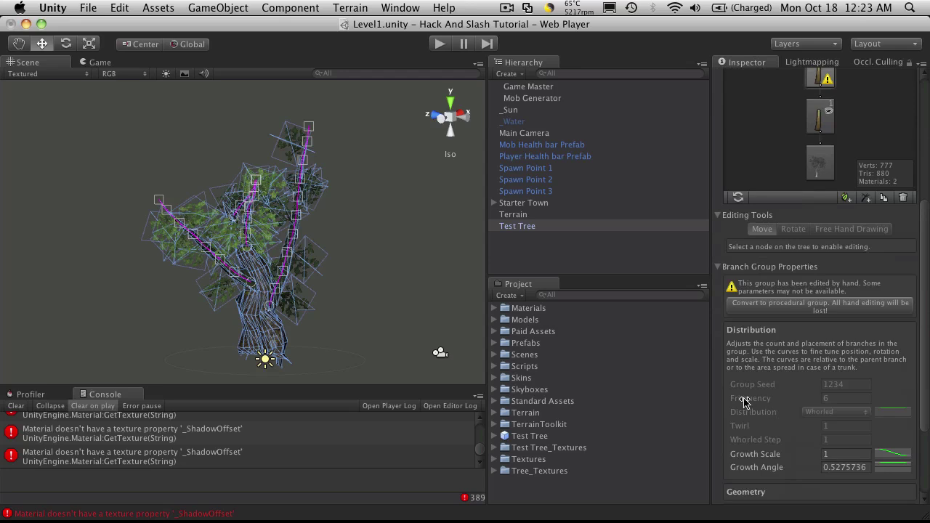
{"action": "left_click", "coordinate": [809, 305]}
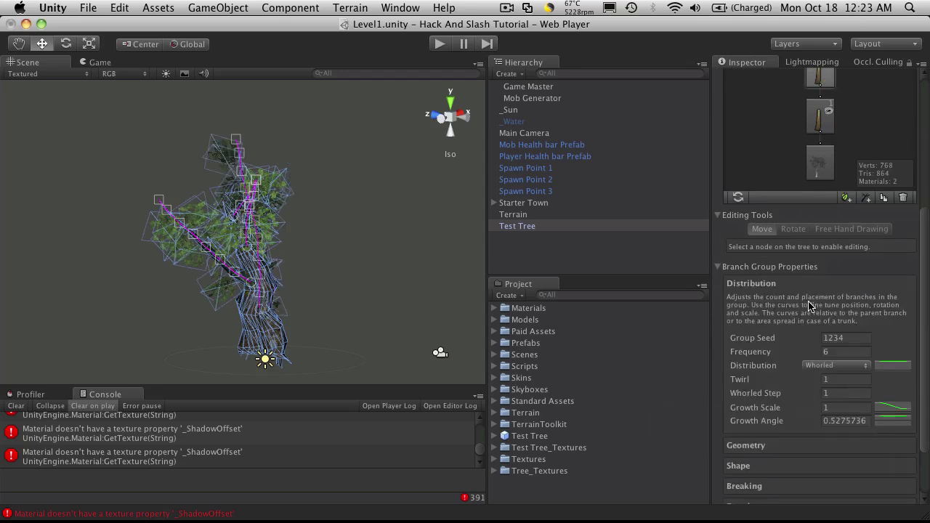
{"action": "left_click_drag", "start_coordinate": [758, 356], "coordinate": [833, 353]}
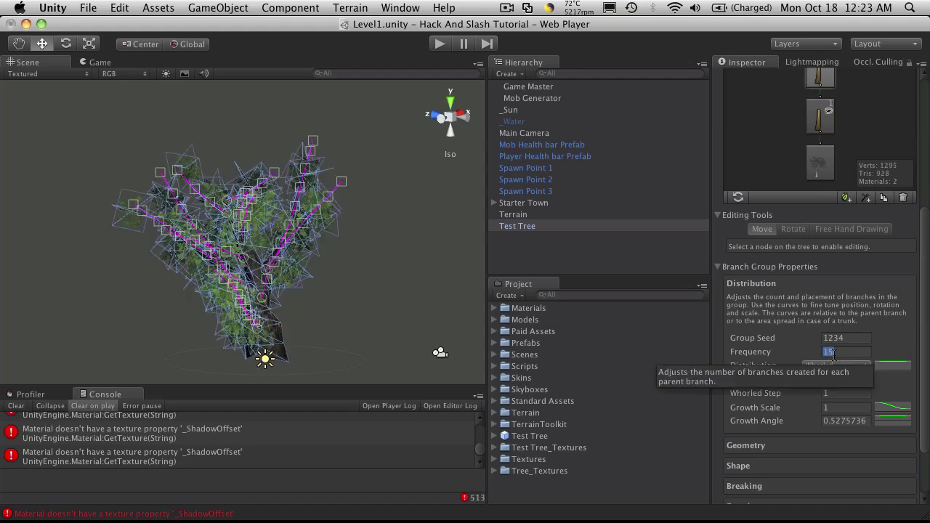
{"action": "left_click", "coordinate": [313, 319]}
{"action": "left_click_drag", "start_coordinate": [336, 305], "coordinate": [299, 249], "text": "alt"}
{"action": "key", "text": "super+Tab"}
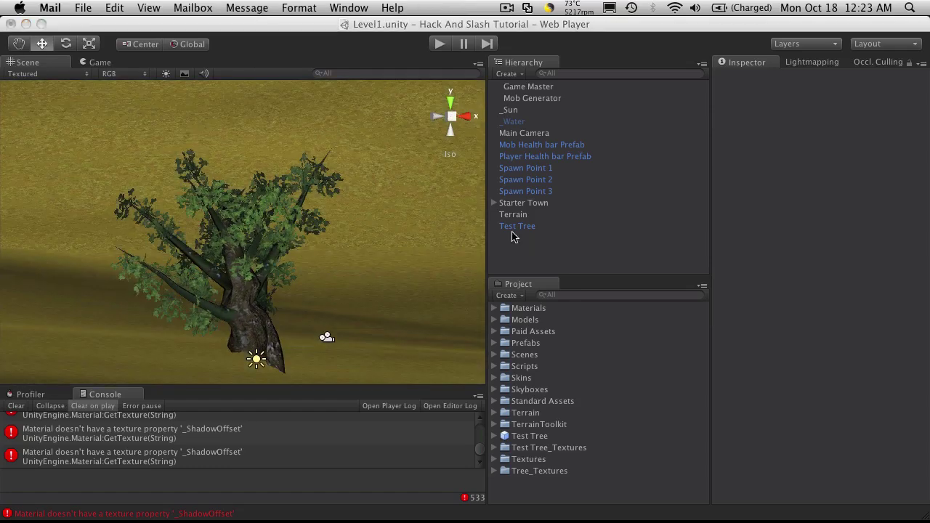
Step: Reselect Test Tree, change the leaf group's distribution to Whorled, and deselect the tree to check the foliage
{"action": "left_click", "coordinate": [531, 227]}
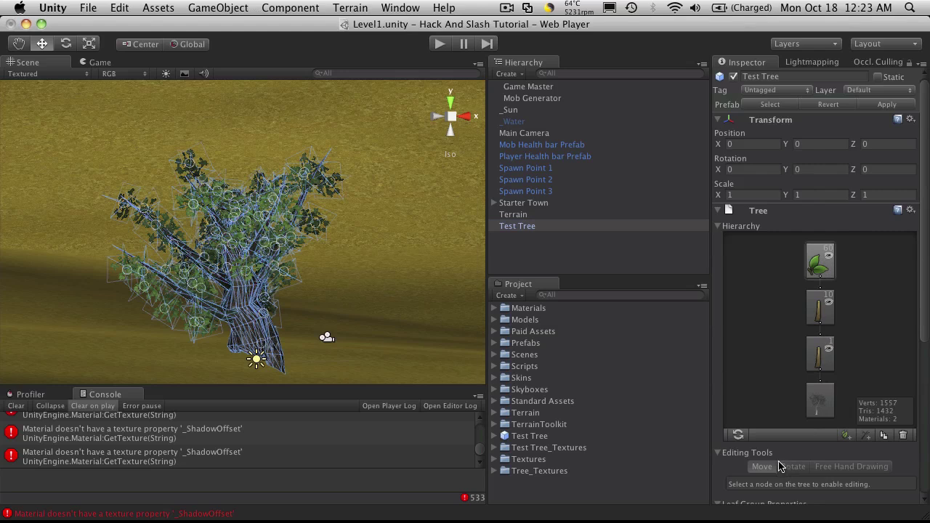
{"action": "scroll", "coordinate": [796, 377], "scroll_direction": "down", "scroll_amount": 4}
{"action": "scroll", "coordinate": [808, 357], "scroll_direction": "down", "scroll_amount": 2}
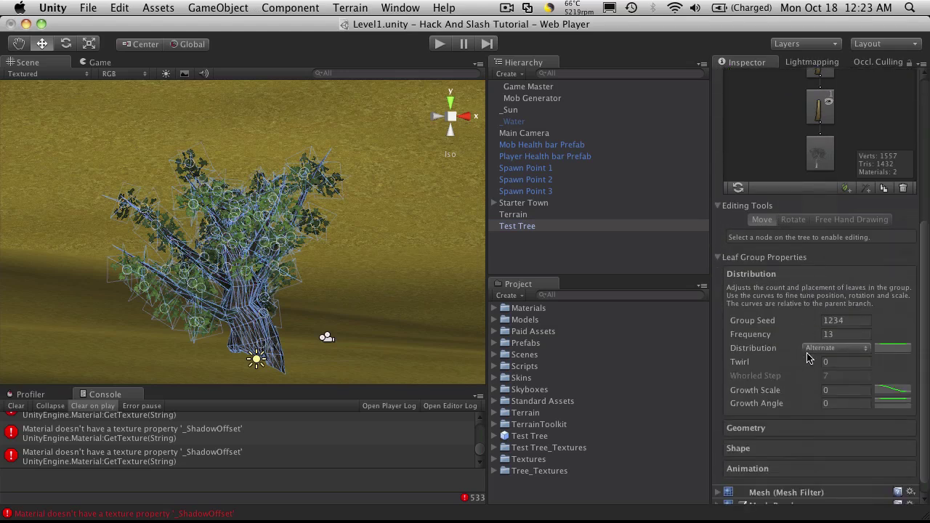
{"action": "left_click", "coordinate": [814, 348]}
{"action": "left_click", "coordinate": [839, 373]}
{"action": "left_click", "coordinate": [409, 212]}
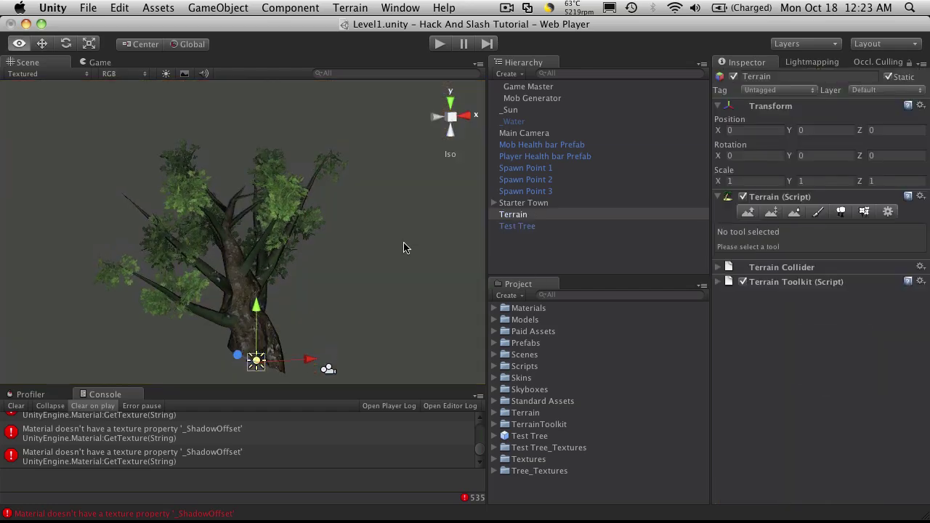
Step: Reselect Test Tree and set the leaf group's seed to 1236
{"action": "left_click", "coordinate": [517, 227]}
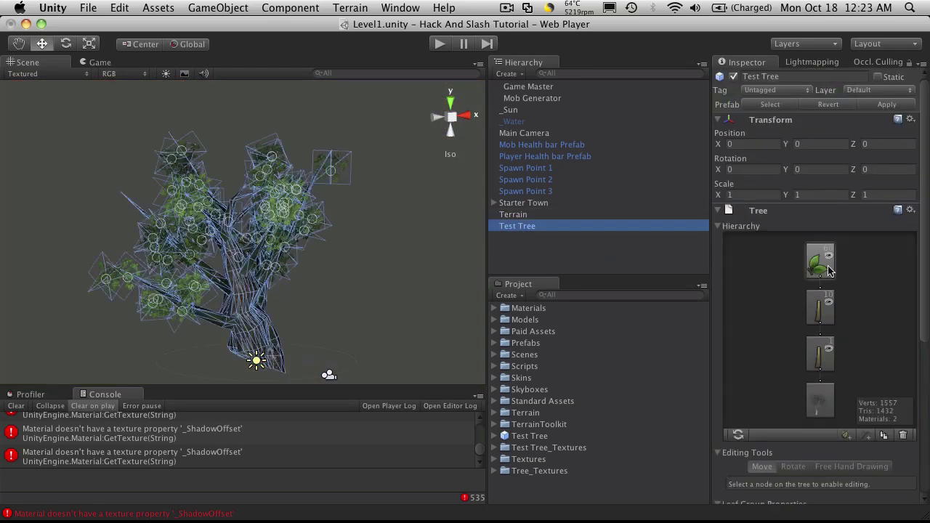
{"action": "scroll", "coordinate": [799, 445], "scroll_direction": "down", "scroll_amount": 5}
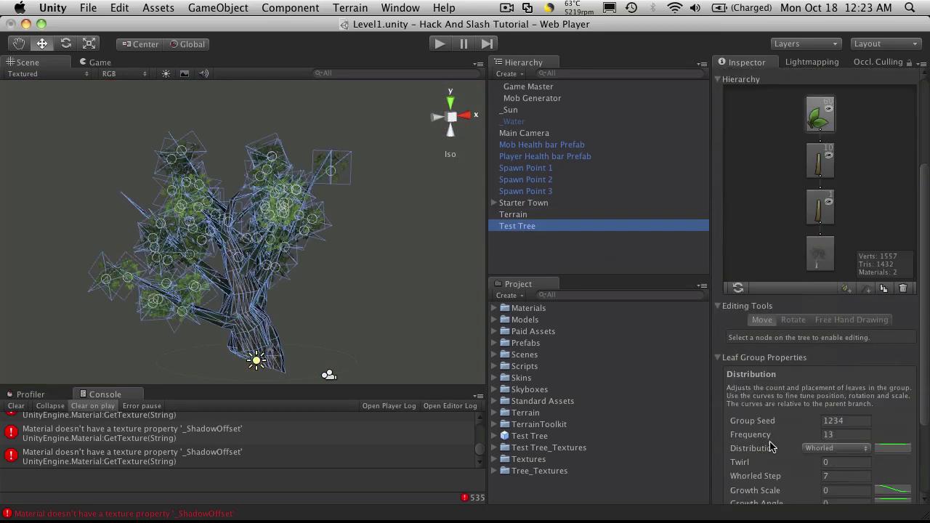
{"action": "left_click_drag", "start_coordinate": [754, 436], "coordinate": [799, 425]}
{"action": "scroll", "coordinate": [761, 436], "scroll_direction": "down", "scroll_amount": 3}
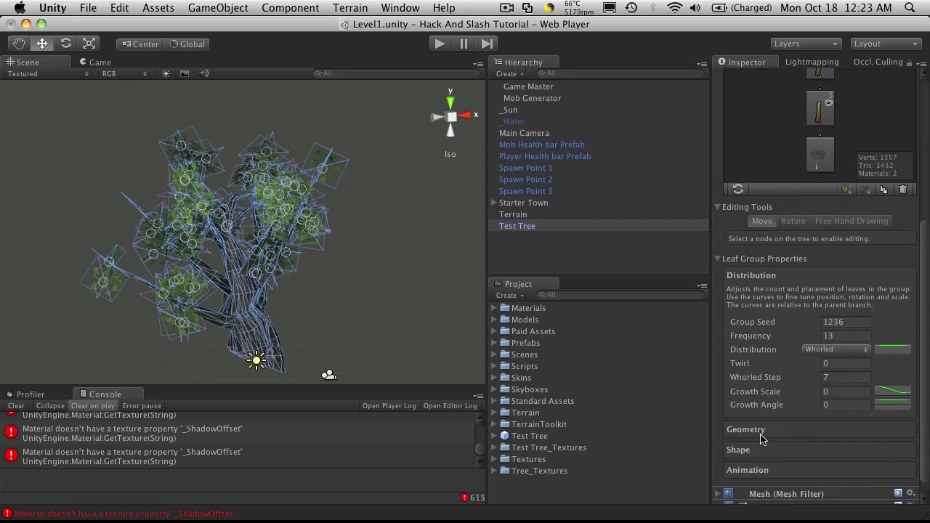
Step: Set the leaf group's Growth Scale to 1 and give it the preset curve that rises quickly and levels off
{"action": "left_click_drag", "start_coordinate": [756, 395], "coordinate": [775, 393]}
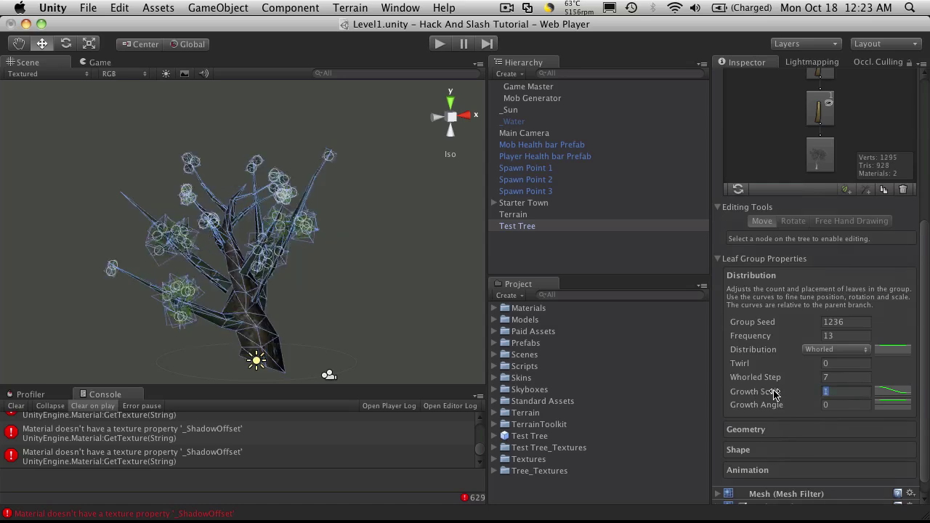
{"action": "left_click_drag", "start_coordinate": [928, 408], "coordinate": [857, 404]}
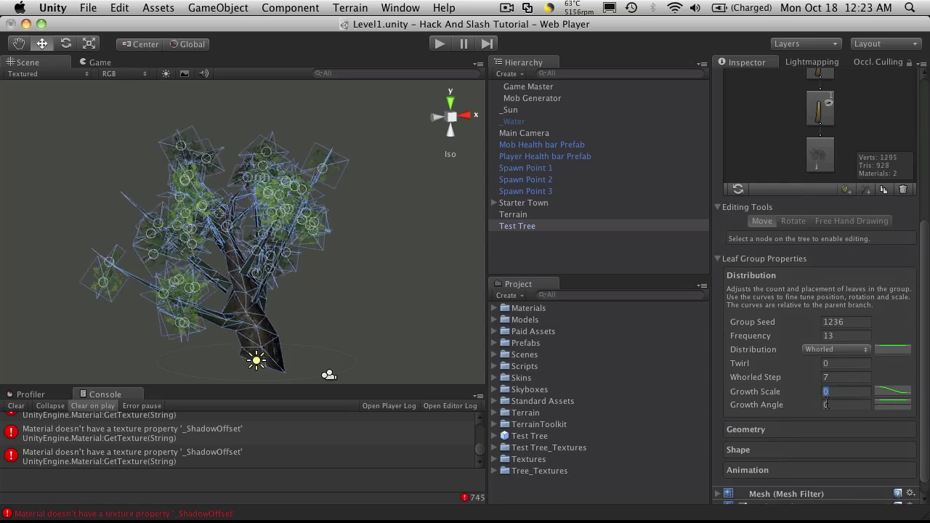
{"action": "left_click_drag", "start_coordinate": [796, 396], "coordinate": [929, 402]}
{"action": "left_click", "coordinate": [892, 394]}
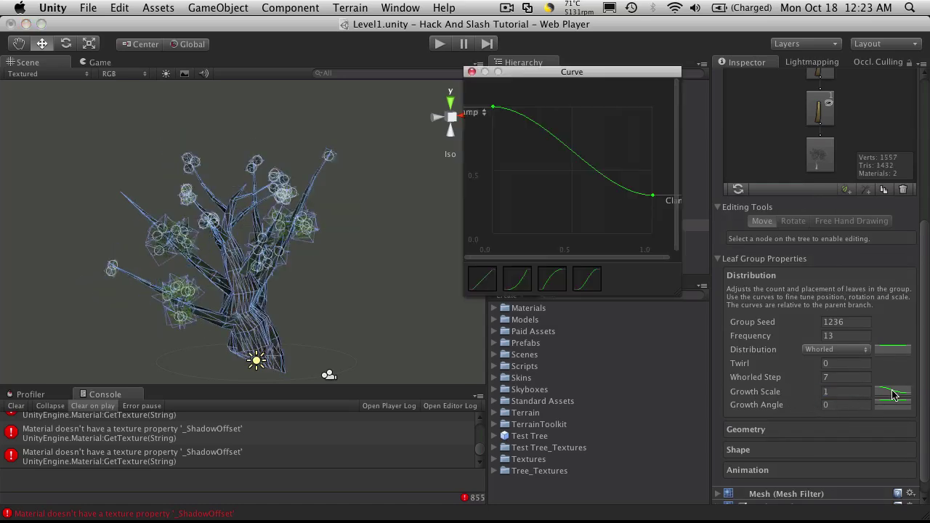
{"action": "left_click", "coordinate": [600, 283]}
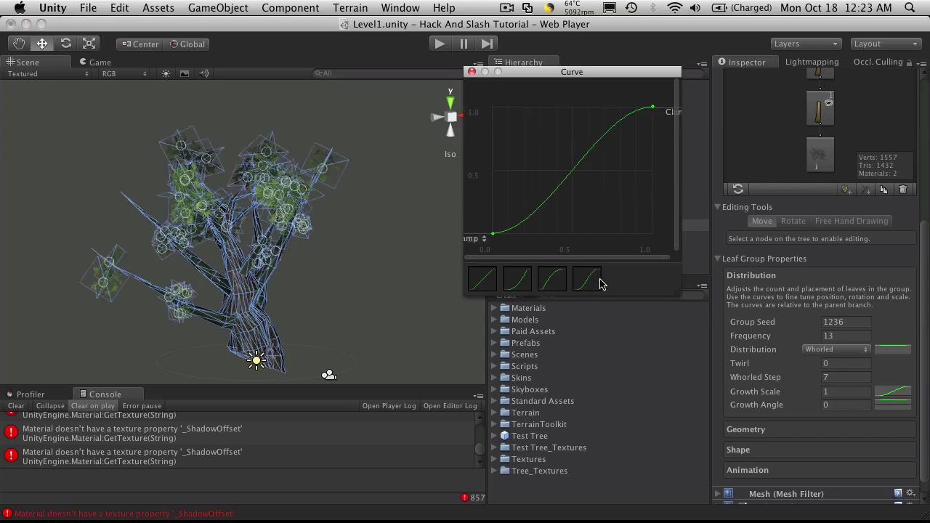
{"action": "left_click", "coordinate": [556, 283]}
{"action": "left_click", "coordinate": [783, 404]}
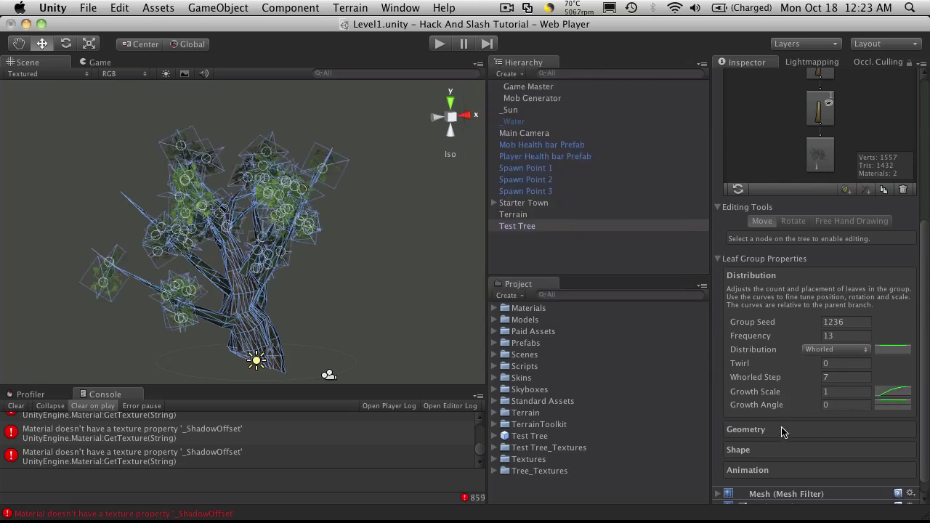
Step: Widen the leaf group's size range toward larger leaves and inspect the unselected tree from another angle
{"action": "scroll", "coordinate": [782, 428], "scroll_direction": "down", "scroll_amount": 2}
{"action": "left_click", "coordinate": [777, 432]}
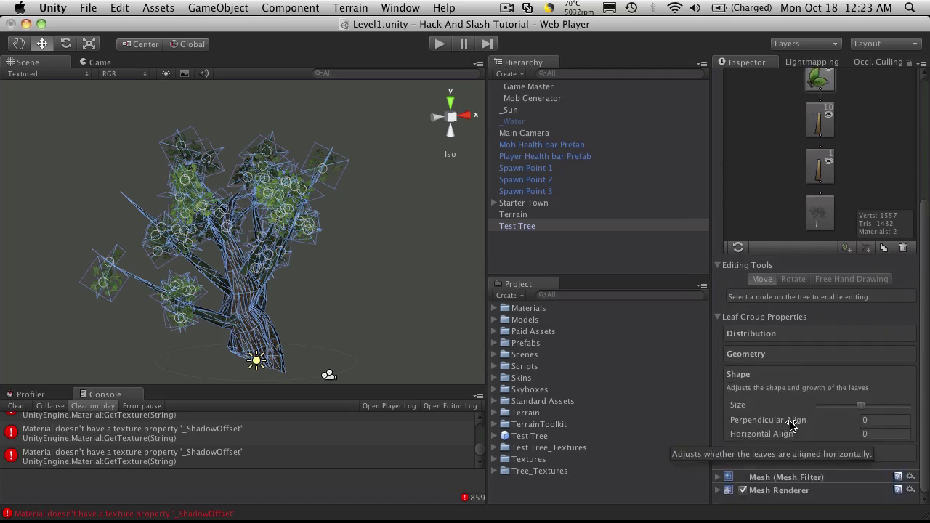
{"action": "mouse_move", "coordinate": [864, 409]}
{"action": "left_mouse_down"}
{"action": "mouse_move", "coordinate": [883, 412]}
{"action": "mouse_move", "coordinate": [860, 411]}
{"action": "left_mouse_up"}
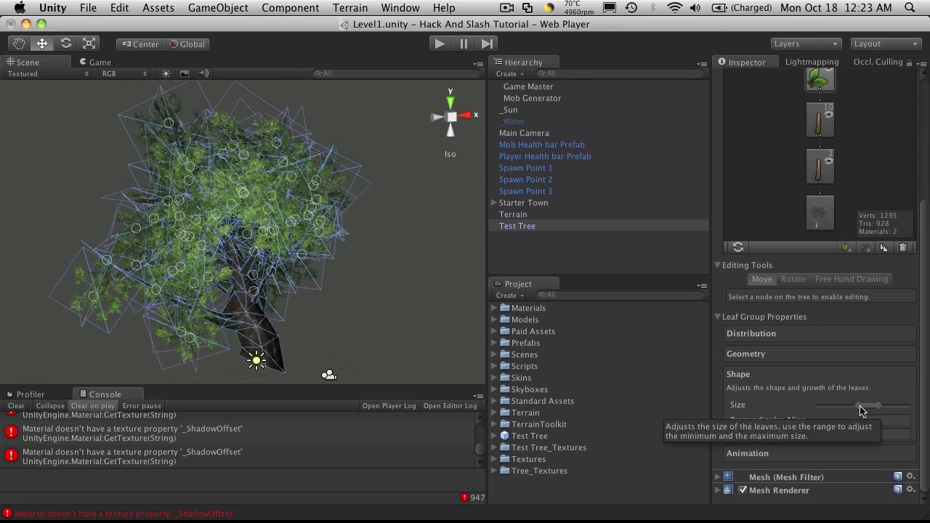
{"action": "left_click", "coordinate": [345, 311]}
{"action": "left_click_drag", "start_coordinate": [341, 315], "coordinate": [138, 321], "text": "alt"}
Step: Reselect Test Tree and raise the leaf group's maximum size further
{"action": "left_click", "coordinate": [513, 227]}
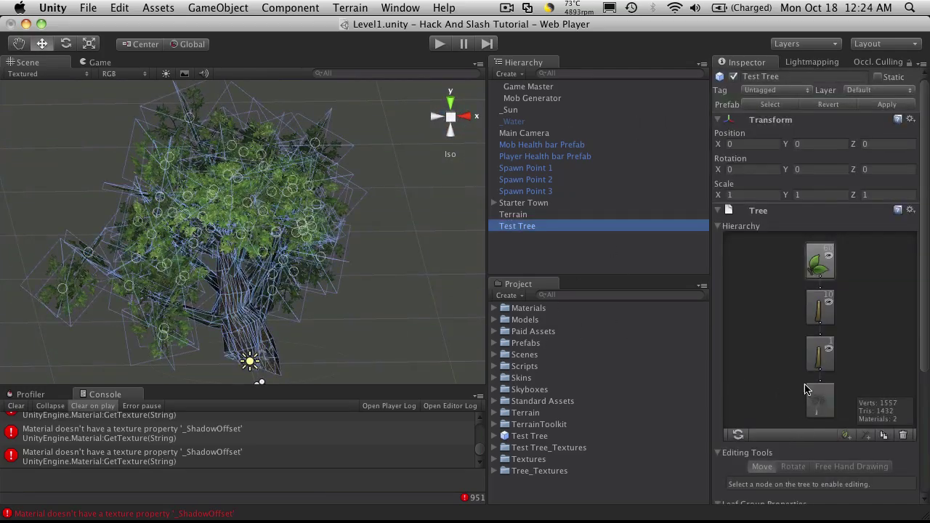
{"action": "scroll", "coordinate": [822, 456], "scroll_direction": "down", "scroll_amount": 5}
{"action": "left_click_drag", "start_coordinate": [859, 411], "coordinate": [884, 409]}
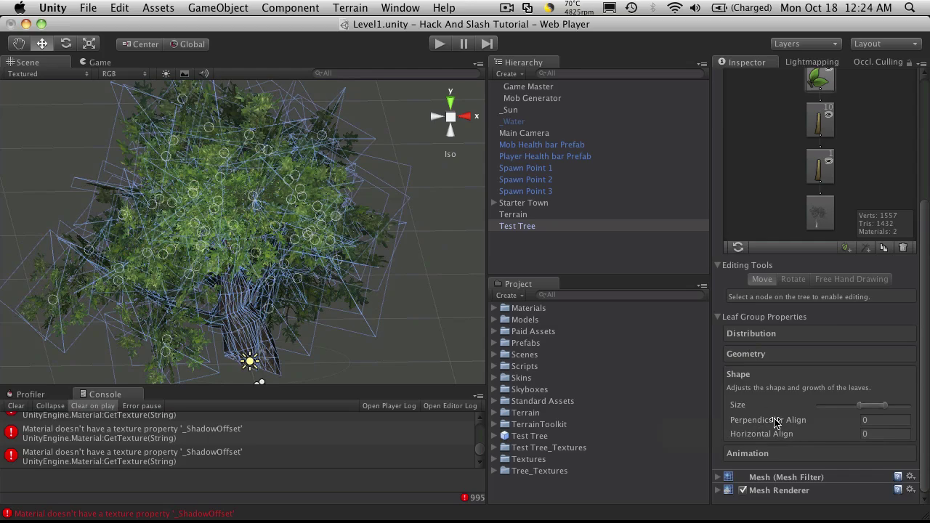
Step: Set the leaves' Perpendicular Align to 1 and Horizontal Align to 0.8136929, and open the leaf group's Animation settings
{"action": "left_click_drag", "start_coordinate": [778, 422], "coordinate": [793, 435]}
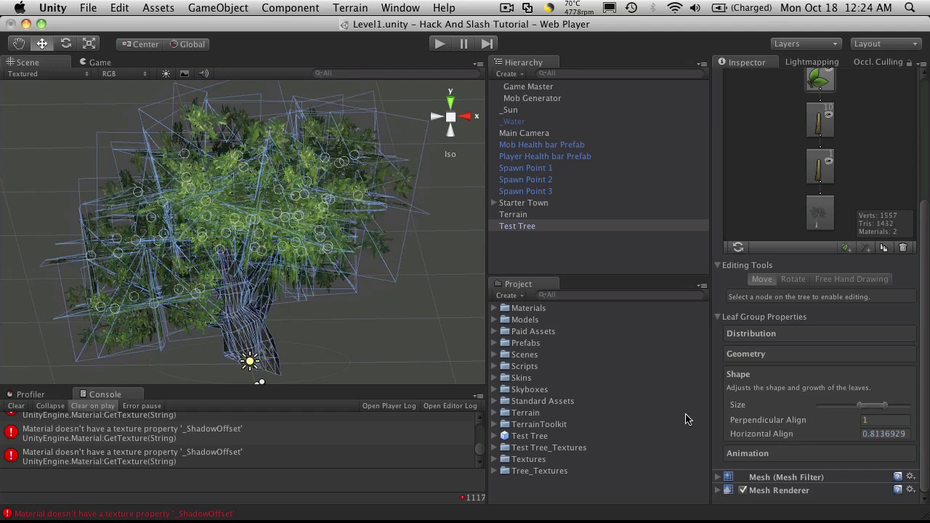
{"action": "left_click", "coordinate": [793, 452]}
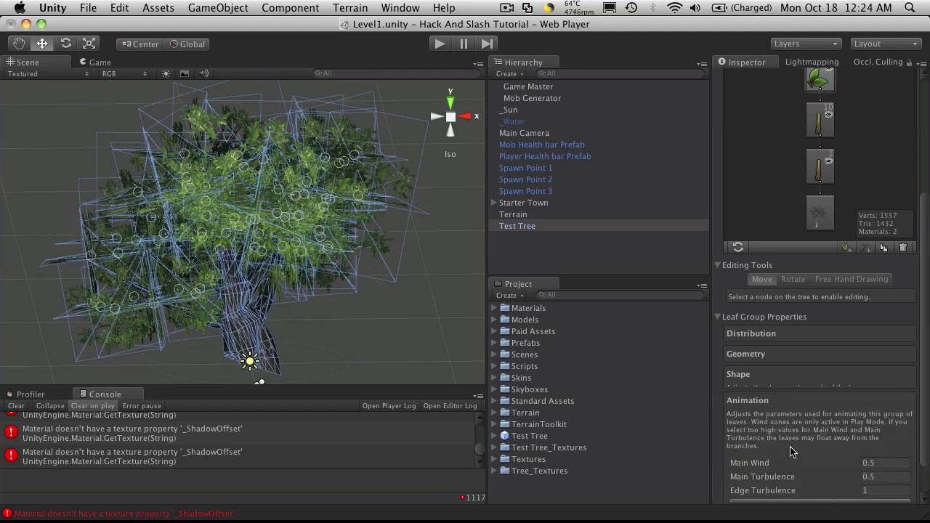
Step: Close the leaf group's Animation settings, deselect the tree and move the Test Tree asset into the Prefabs folder
{"action": "left_click", "coordinate": [803, 393]}
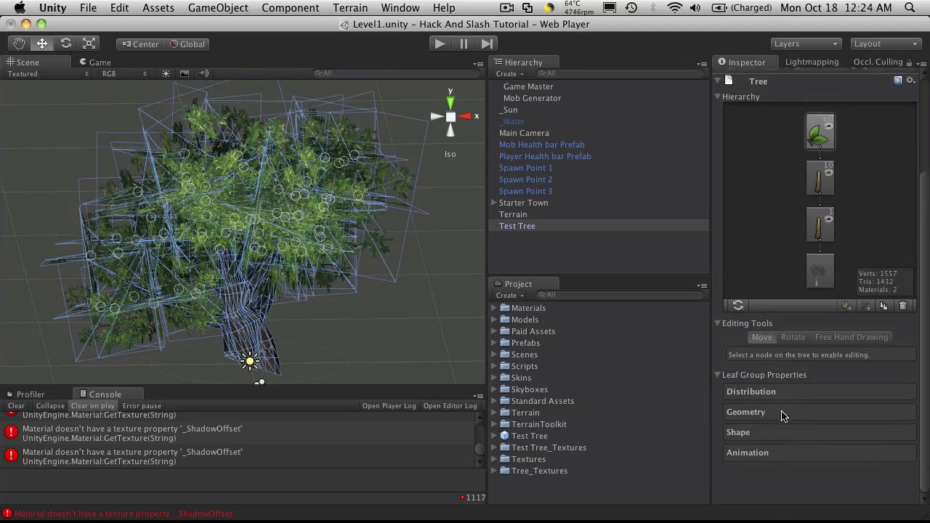
{"action": "left_click", "coordinate": [413, 350]}
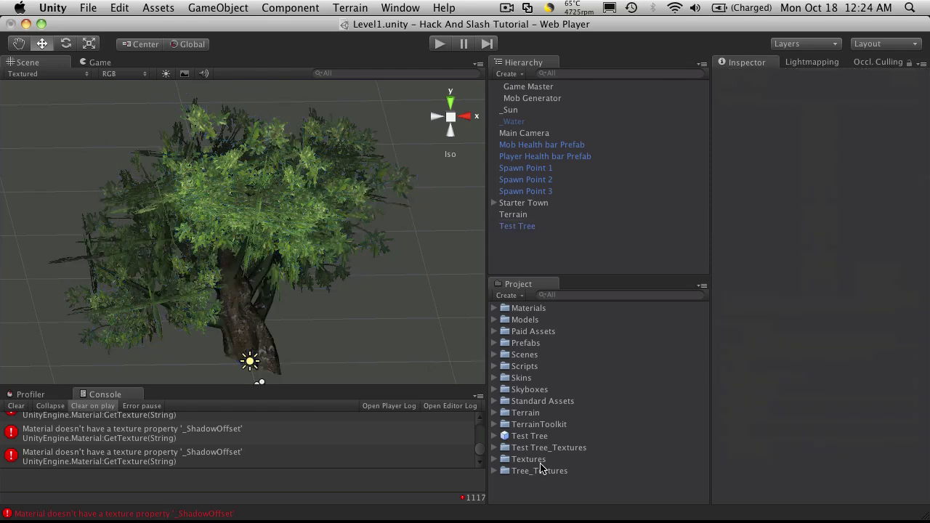
{"action": "left_click", "coordinate": [534, 438]}
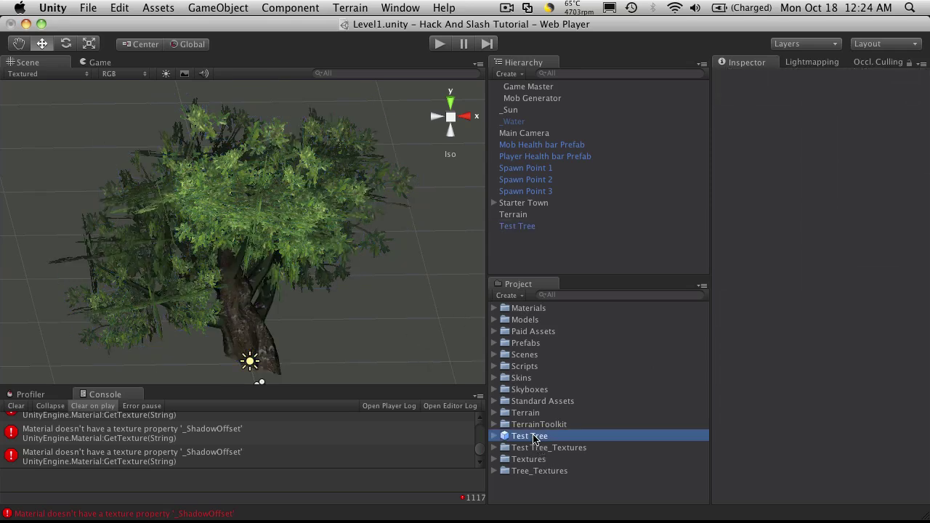
{"action": "left_click_drag", "start_coordinate": [534, 437], "coordinate": [531, 346]}
Step: Start adding a tree type to the Terrain's Place Trees tool and expand the Prefabs folder
{"action": "left_click", "coordinate": [613, 213]}
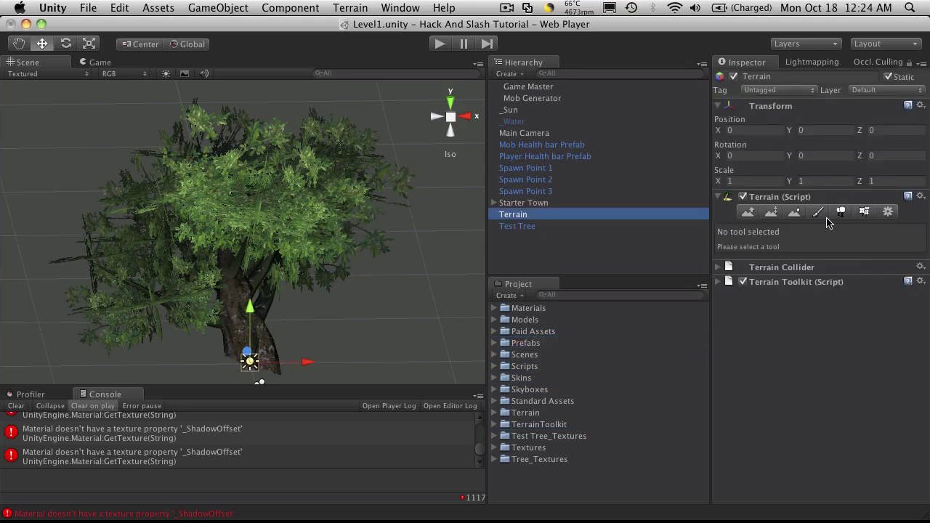
{"action": "left_click", "coordinate": [841, 211]}
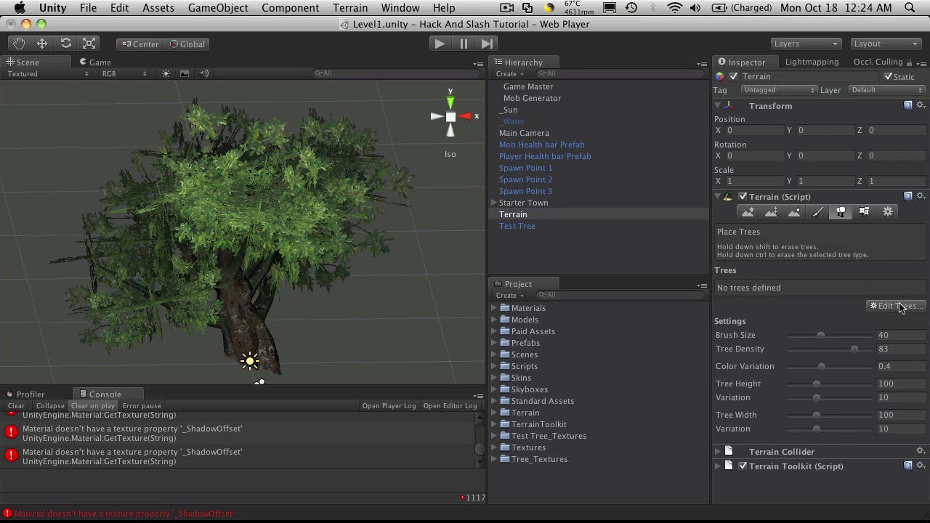
{"action": "left_click", "coordinate": [871, 303]}
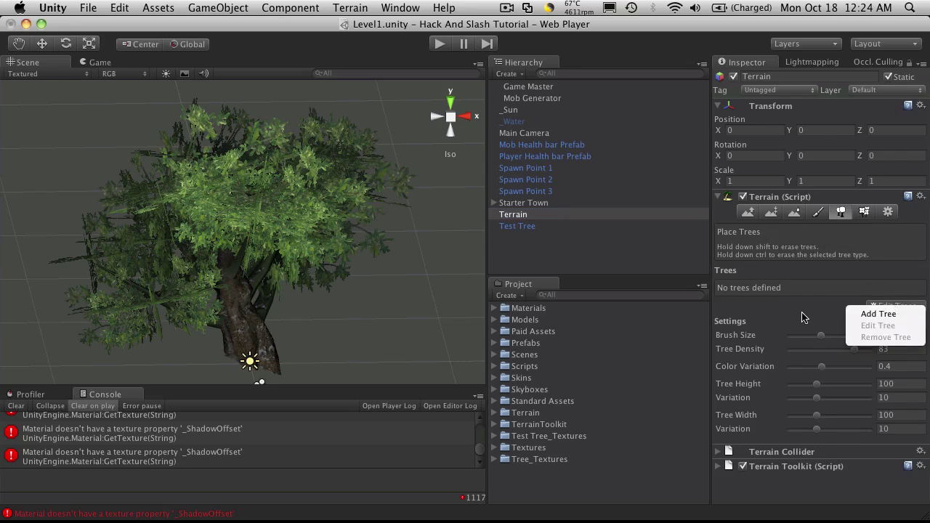
{"action": "left_click", "coordinate": [875, 312]}
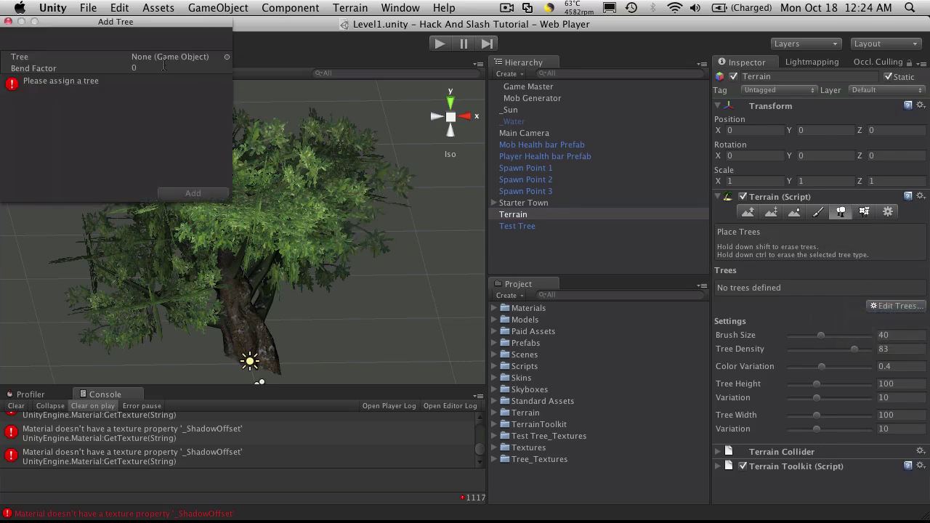
{"action": "left_click", "coordinate": [495, 343]}
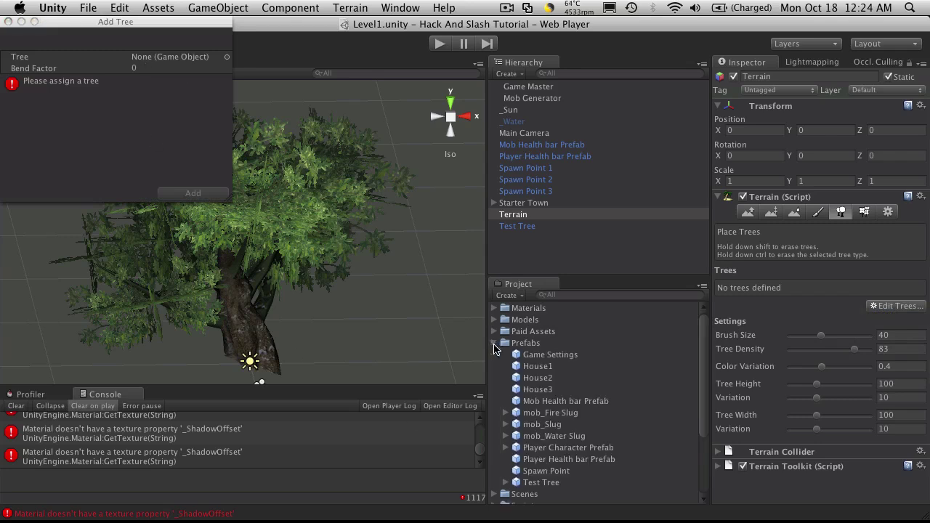
{"action": "left_click", "coordinate": [221, 58]}
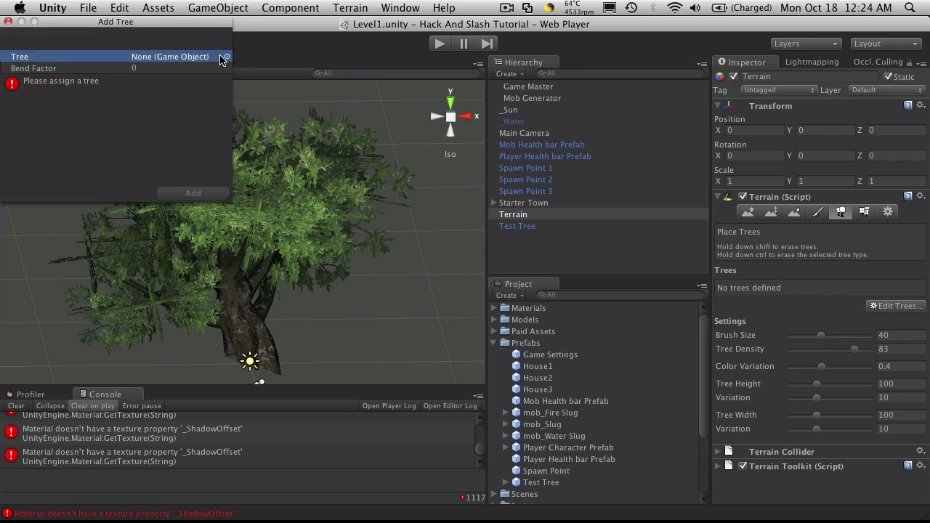
{"action": "left_click", "coordinate": [226, 58]}
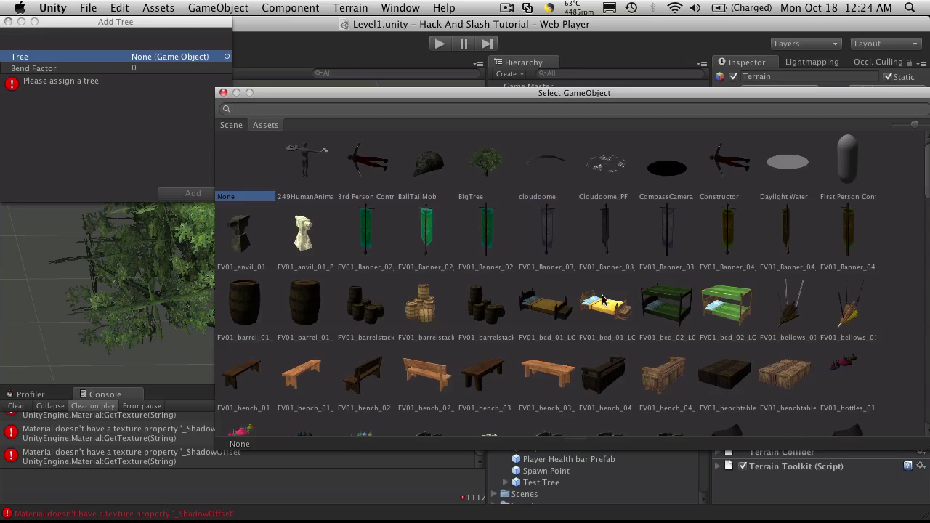
{"action": "scroll", "coordinate": [622, 276], "scroll_direction": "down", "scroll_amount": 20}
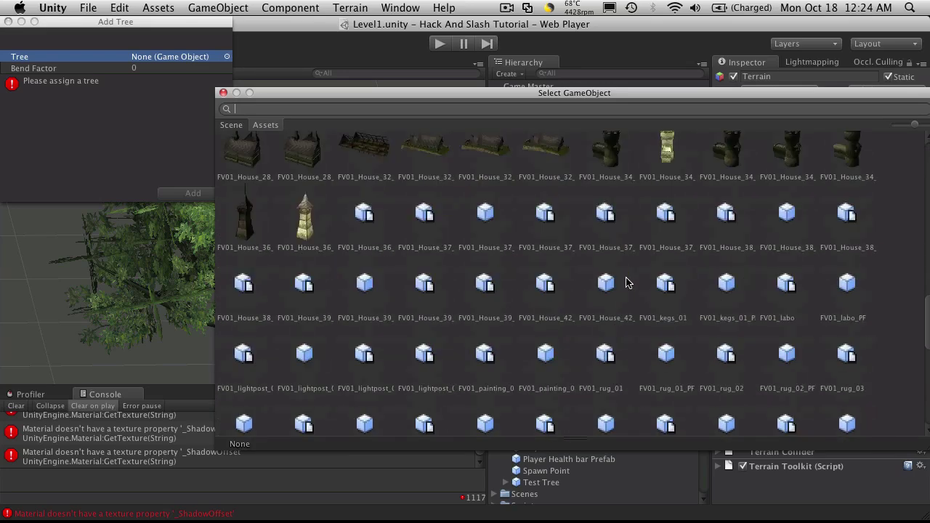
{"action": "left_click", "coordinate": [223, 93]}
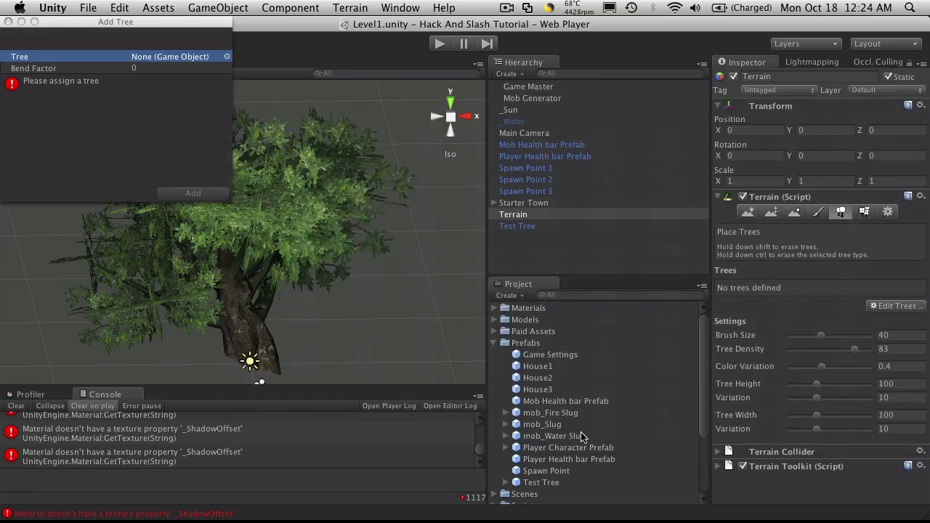
Step: Add the Test Tree prefab to the terrain's tree types and delete the Test Tree instance from the scene
{"action": "left_click_drag", "start_coordinate": [540, 483], "coordinate": [154, 61]}
{"action": "left_click", "coordinate": [194, 192]}
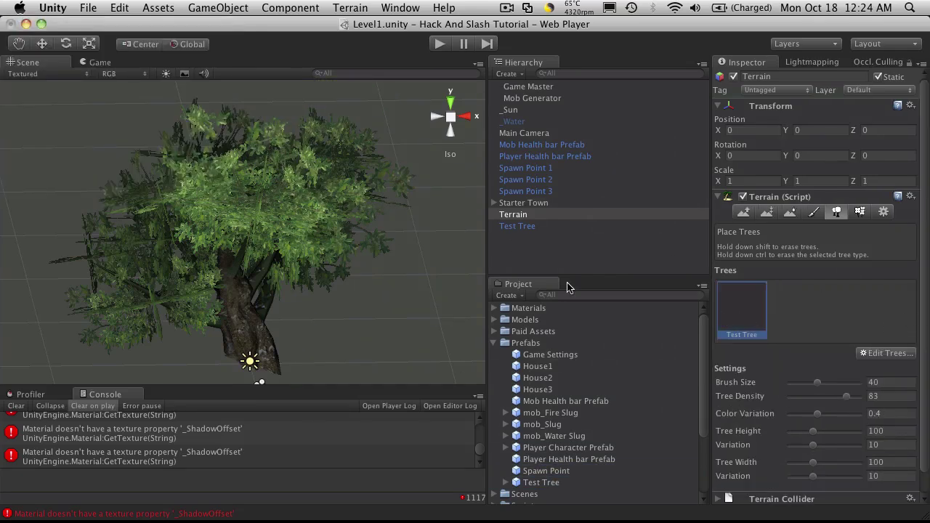
{"action": "left_click", "coordinate": [532, 231]}
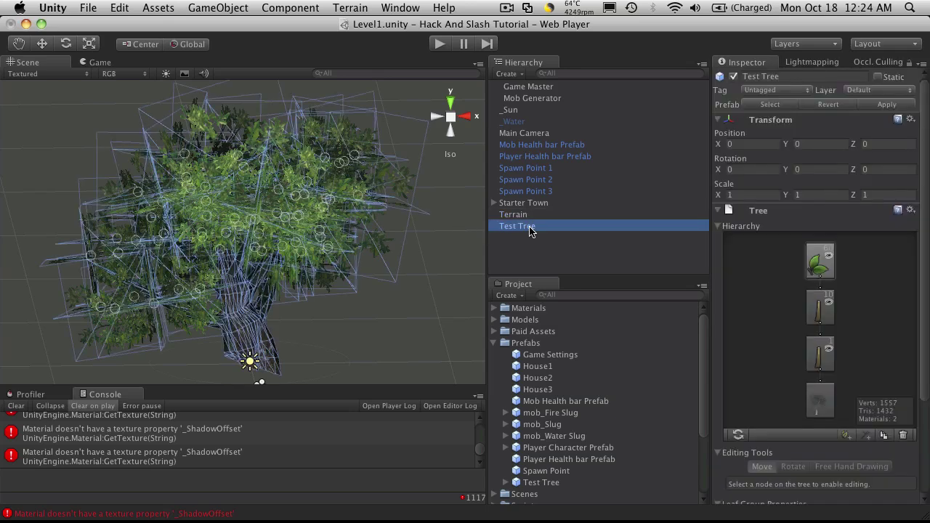
{"action": "key", "text": "super+BackSpace"}
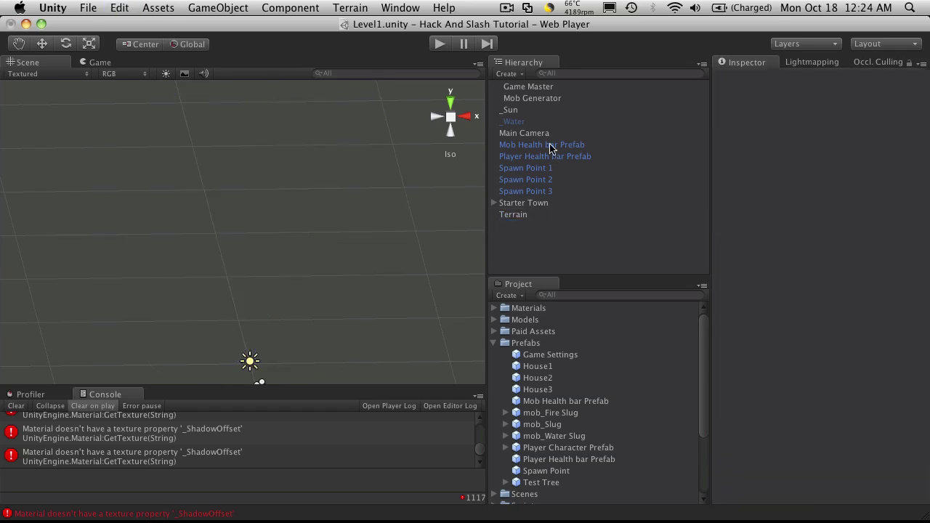
Step: Frame Starter Town in the scene view and enable the _Water object
{"action": "left_click", "coordinate": [528, 203]}
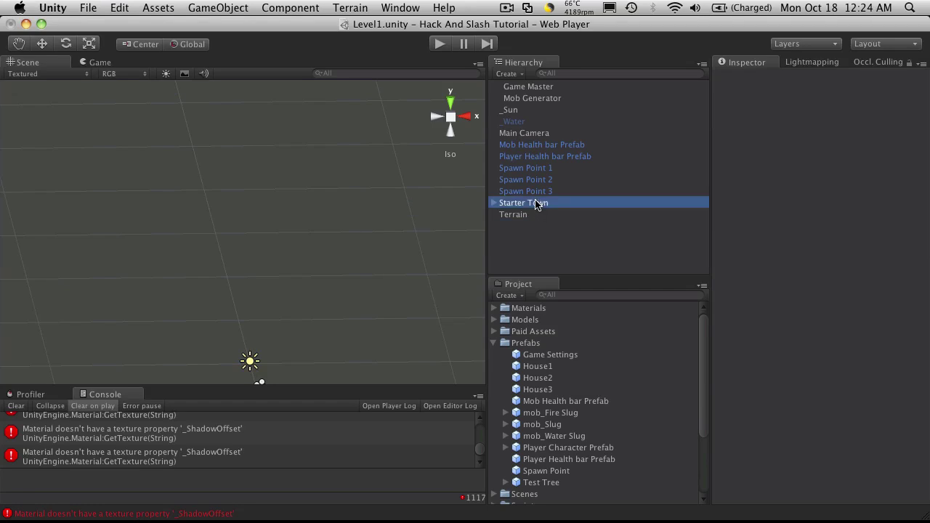
{"action": "key", "text": "f"}
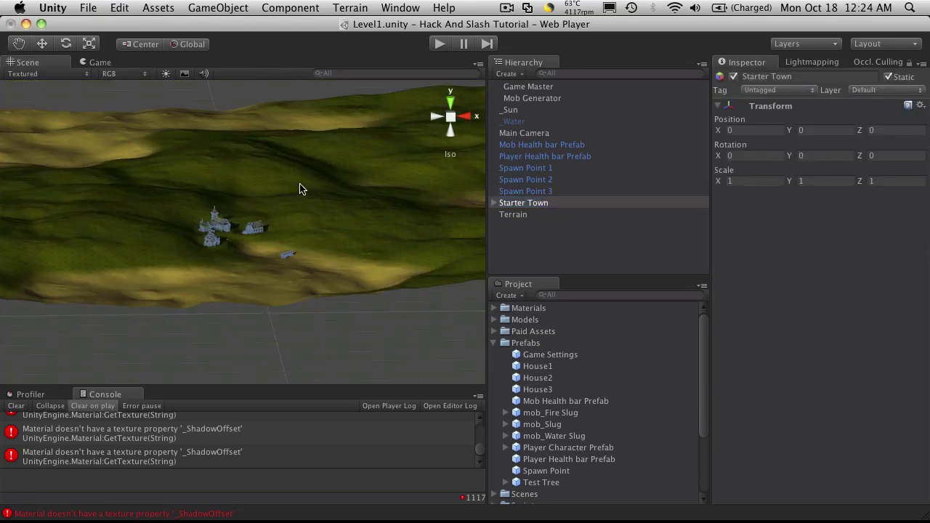
{"action": "scroll", "coordinate": [300, 189], "scroll_direction": "up", "scroll_amount": 4}
{"action": "left_click", "coordinate": [513, 122]}
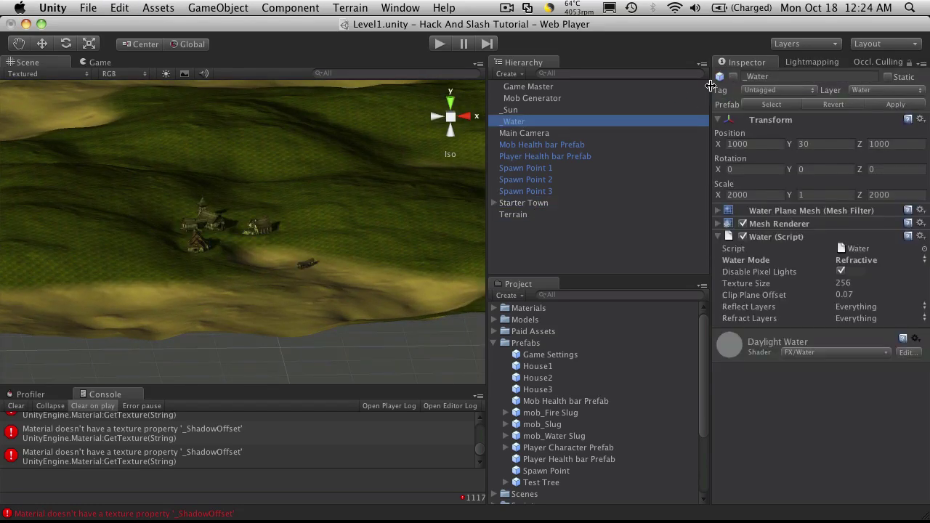
{"action": "left_click", "coordinate": [733, 76]}
{"action": "scroll", "coordinate": [374, 211], "scroll_direction": "up", "scroll_amount": 10}
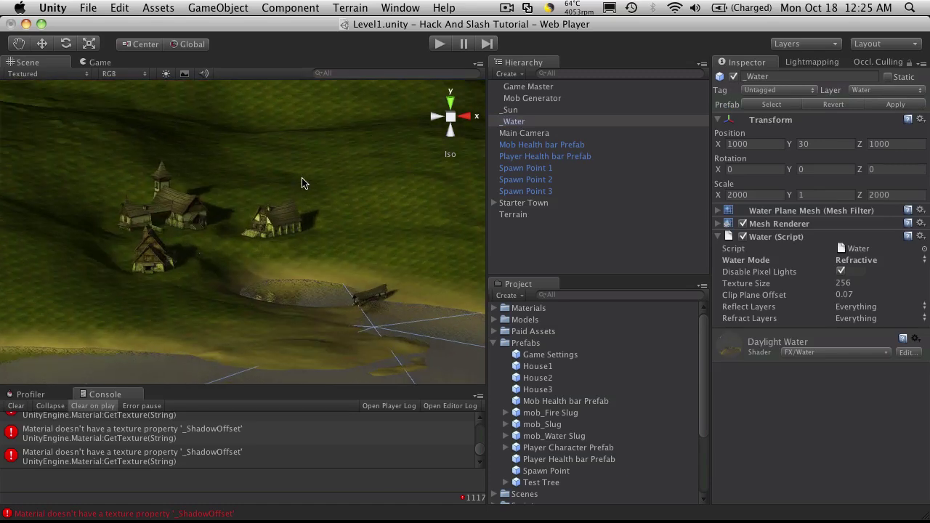
Step: Paint Test Tree instances on the Terrain behind the Starter Town houses
{"action": "left_click", "coordinate": [514, 214]}
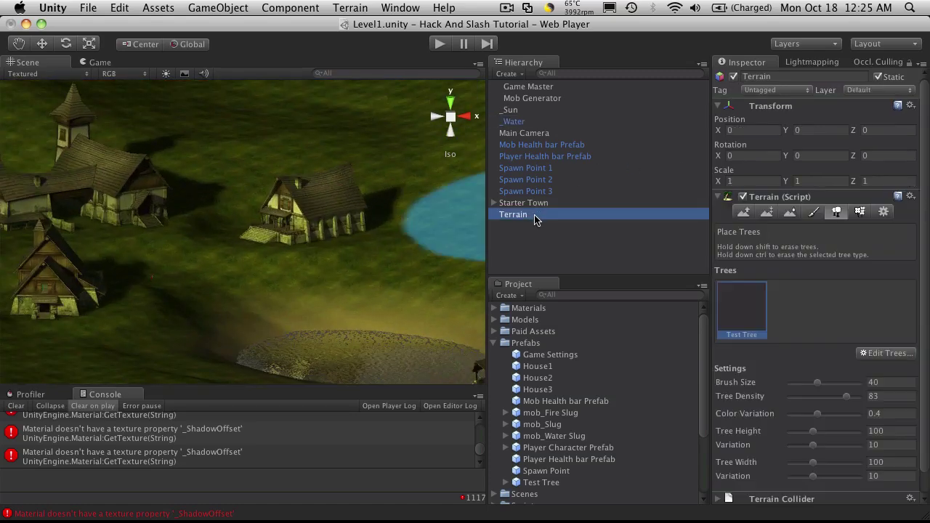
{"action": "left_click", "coordinate": [721, 311]}
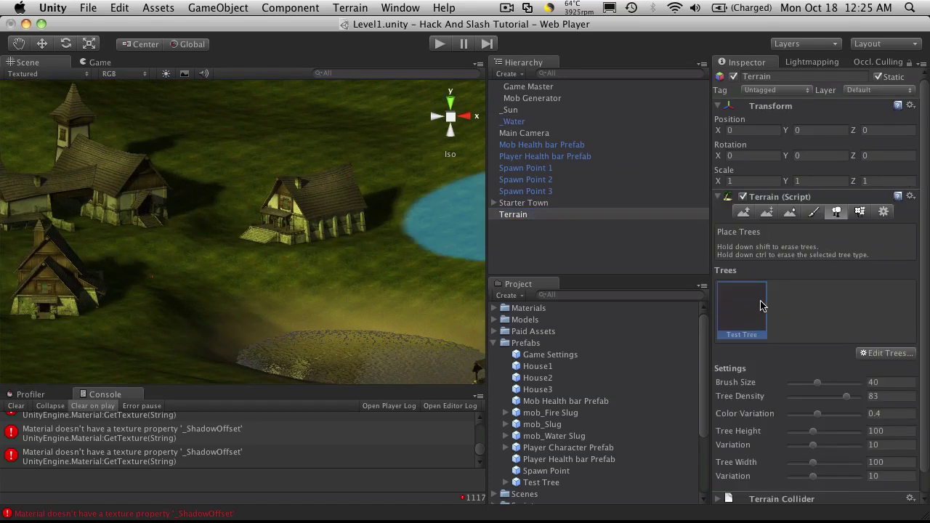
{"action": "mouse_move", "coordinate": [460, 235]}
{"action": "left_mouse_down"}
{"action": "mouse_move", "coordinate": [410, 211]}
{"action": "mouse_move", "coordinate": [344, 226]}
{"action": "left_mouse_up"}
{"action": "left_click", "coordinate": [242, 188]}
{"action": "scroll", "coordinate": [44, 248], "scroll_direction": "down", "scroll_amount": 3}
{"action": "scroll", "coordinate": [43, 248], "scroll_direction": "down", "scroll_amount": 3}
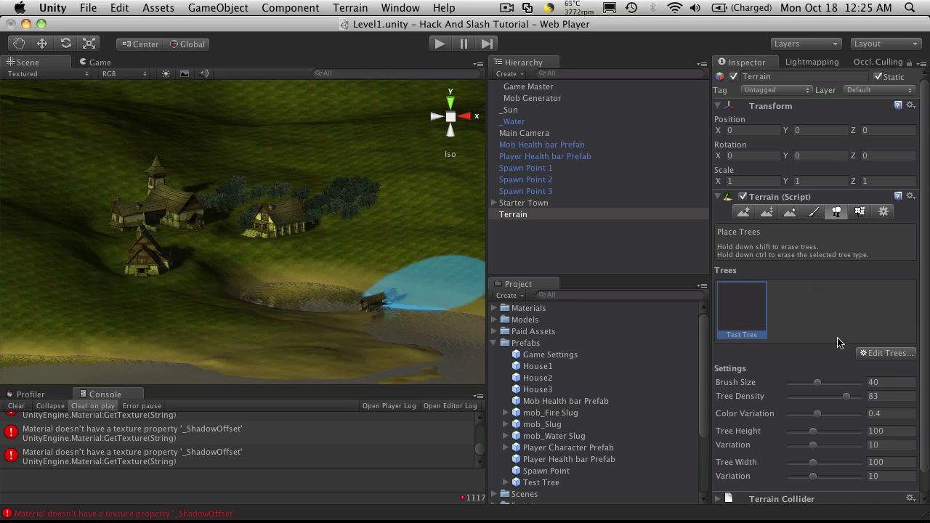
Step: Paint more Test Tree instances on both sides of the town and along the ground in front of the houses
{"action": "scroll", "coordinate": [791, 390], "scroll_direction": "down", "scroll_amount": 1}
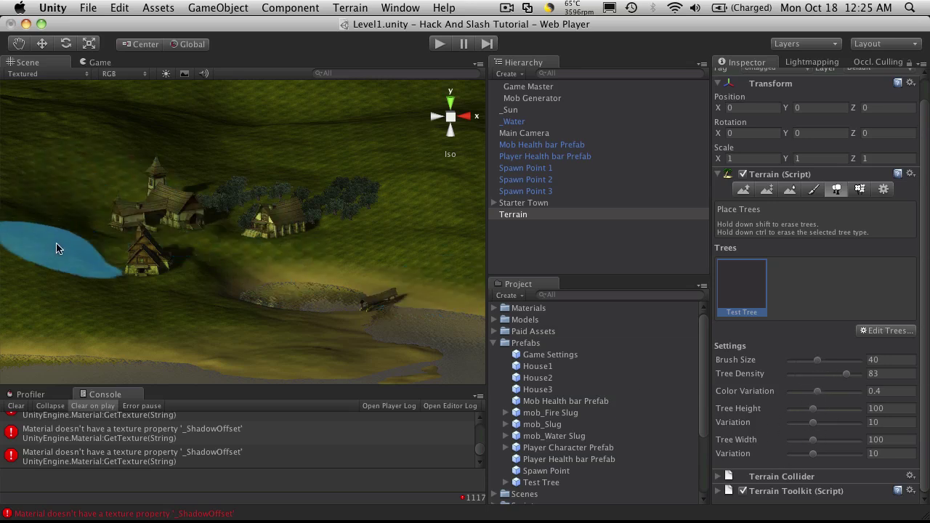
{"action": "left_click", "coordinate": [63, 237]}
{"action": "mouse_move", "coordinate": [67, 199]}
{"action": "left_mouse_down"}
{"action": "mouse_move", "coordinate": [65, 247]}
{"action": "mouse_move", "coordinate": [82, 292]}
{"action": "mouse_move", "coordinate": [356, 254]}
{"action": "left_mouse_up"}
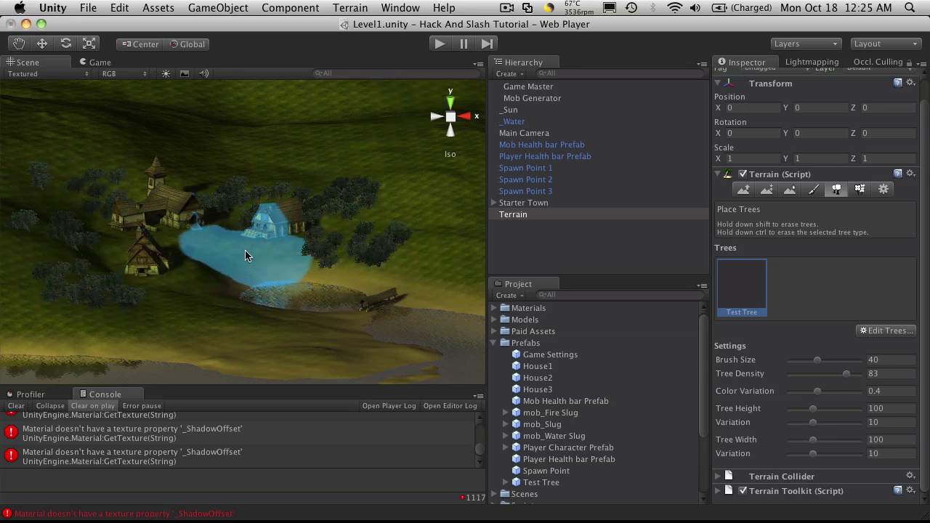
{"action": "mouse_move", "coordinate": [221, 263]}
{"action": "left_mouse_down"}
{"action": "mouse_move", "coordinate": [193, 322]}
{"action": "mouse_move", "coordinate": [199, 303]}
{"action": "mouse_move", "coordinate": [174, 295]}
{"action": "mouse_move", "coordinate": [436, 273]}
{"action": "left_mouse_up"}
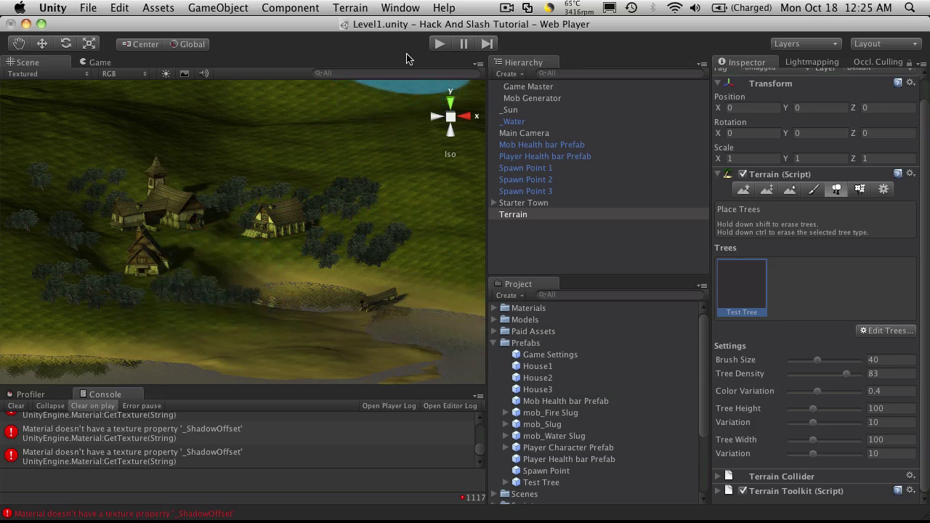
Step: Run the game and walk the character along the town wall to the planted trees to examine their look and shadows
{"action": "left_click", "coordinate": [439, 39]}
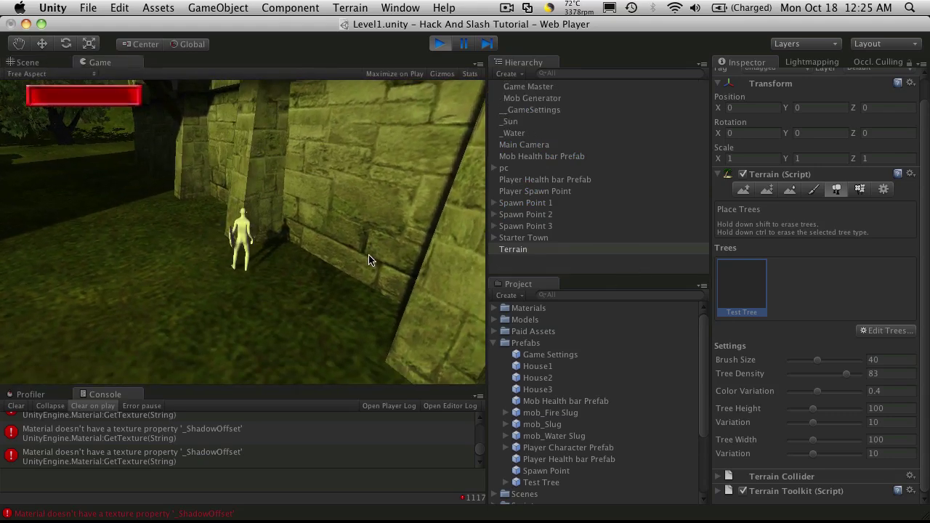
{"action": "key", "text": "w"}
{"action": "key", "text": "a"}
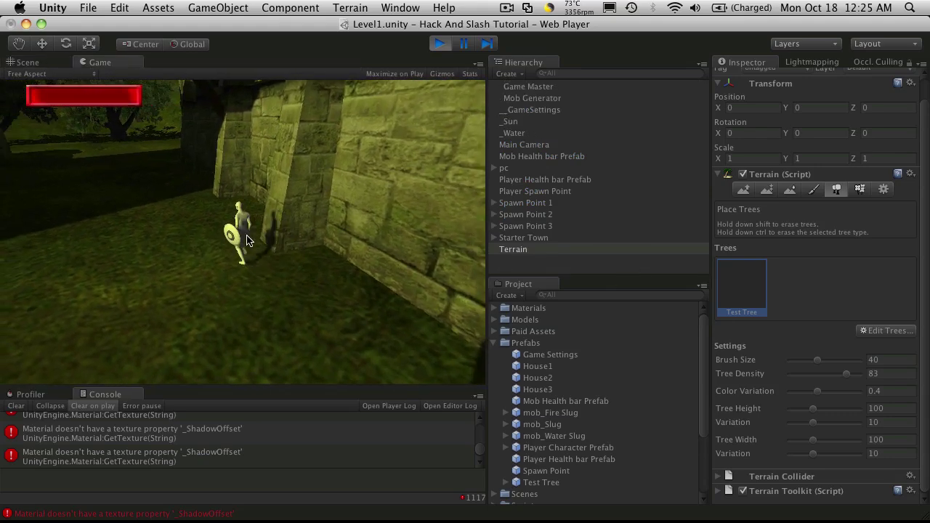
{"action": "key", "text": "w"}
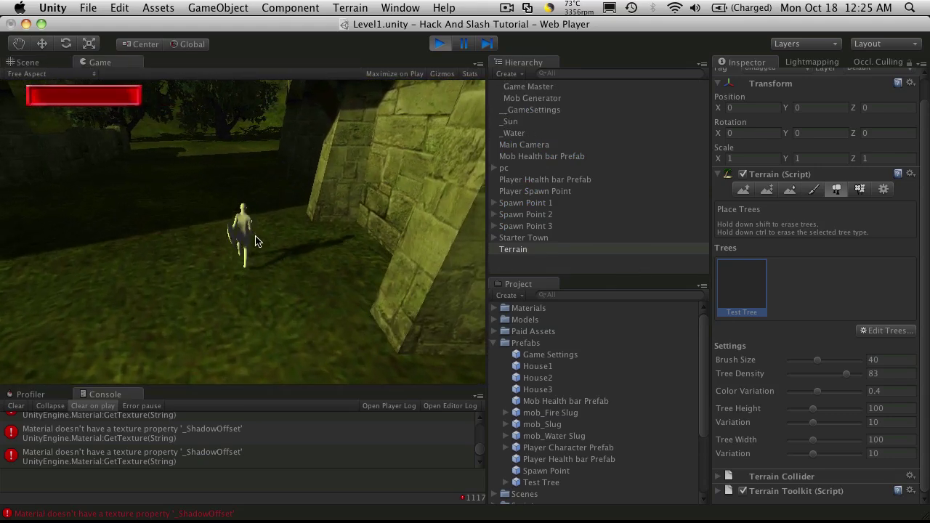
{"action": "key", "text": "w"}
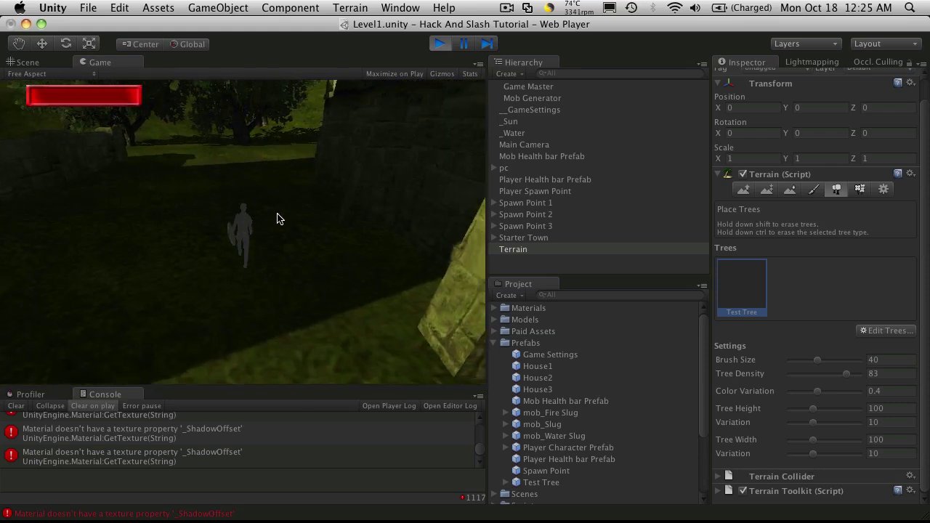
{"action": "key", "text": "w"}
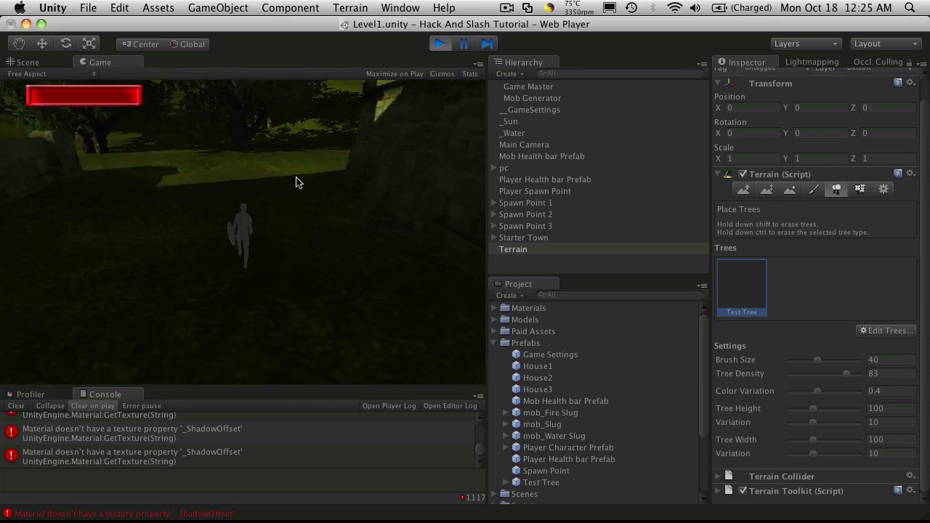
{"action": "key", "text": "w"}
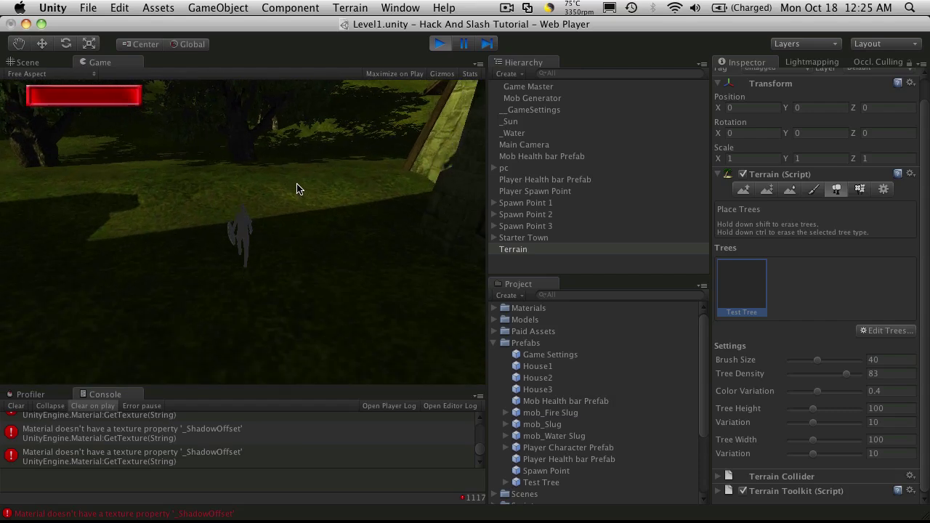
{"action": "key", "text": "w"}
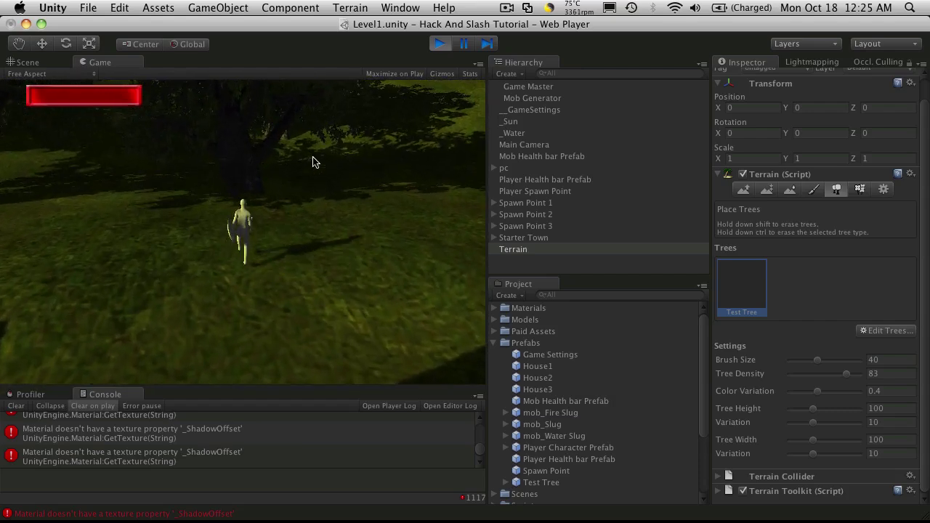
{"action": "key", "text": "w"}
{"action": "key", "text": "d"}
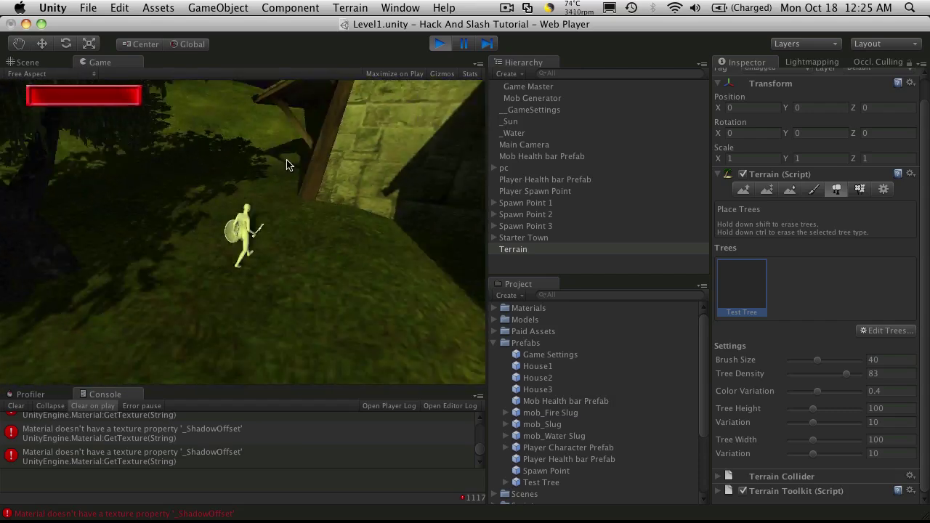
{"action": "key", "text": "w"}
{"action": "key", "text": "a"}
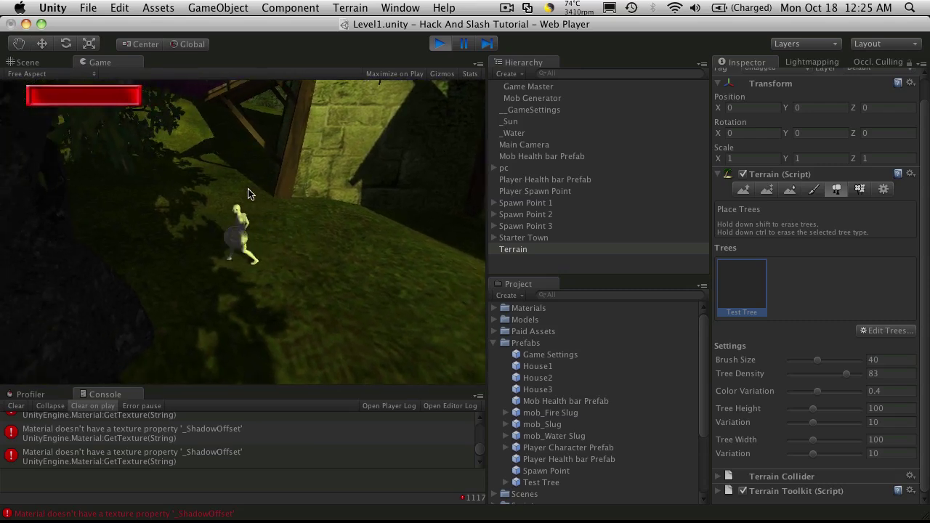
{"action": "key", "text": "s"}
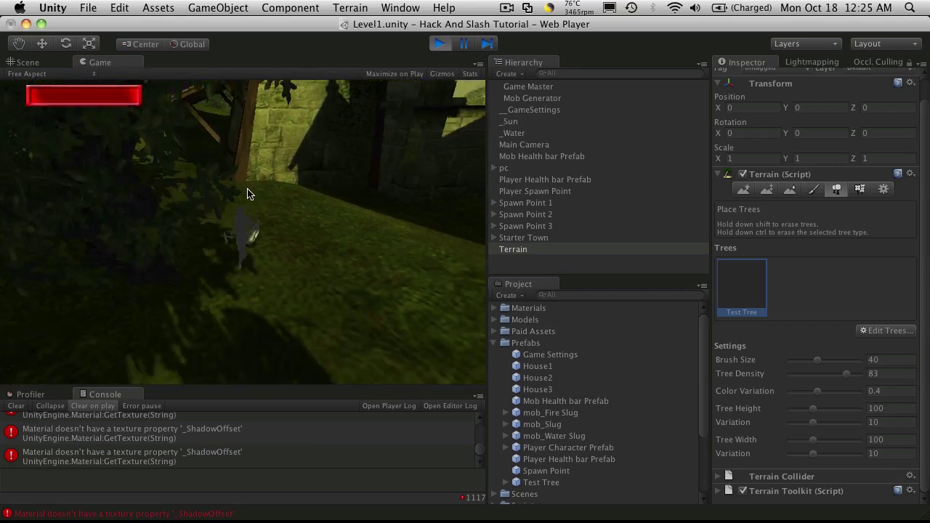
Step: Walk the character beneath the trees behind the town to examine their shadows, and stop the game
{"action": "key", "text": "w"}
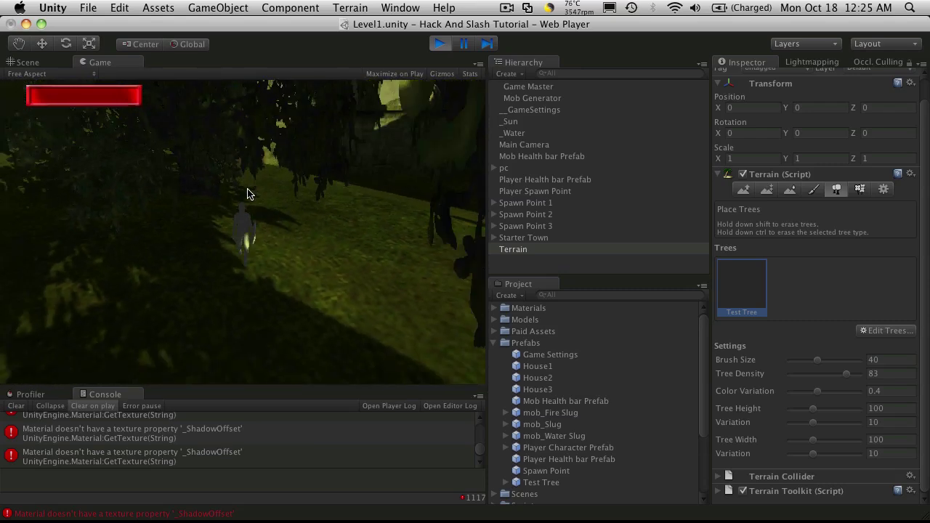
{"action": "key", "text": "w"}
{"action": "key", "text": "a"}
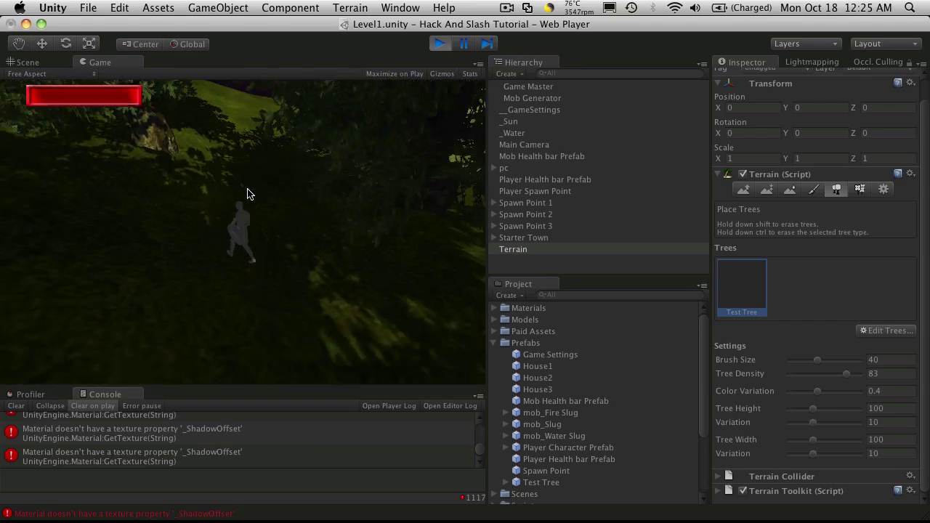
{"action": "key", "text": "w"}
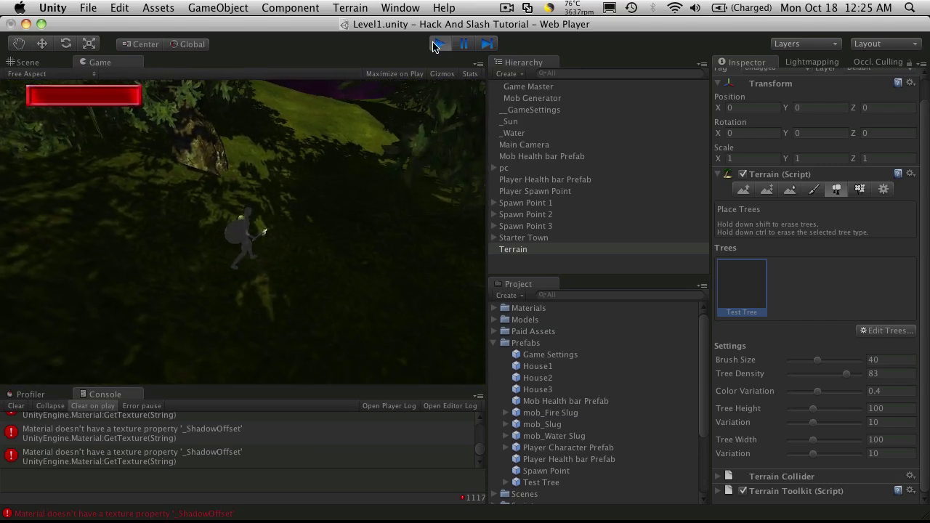
{"action": "key", "text": "d"}
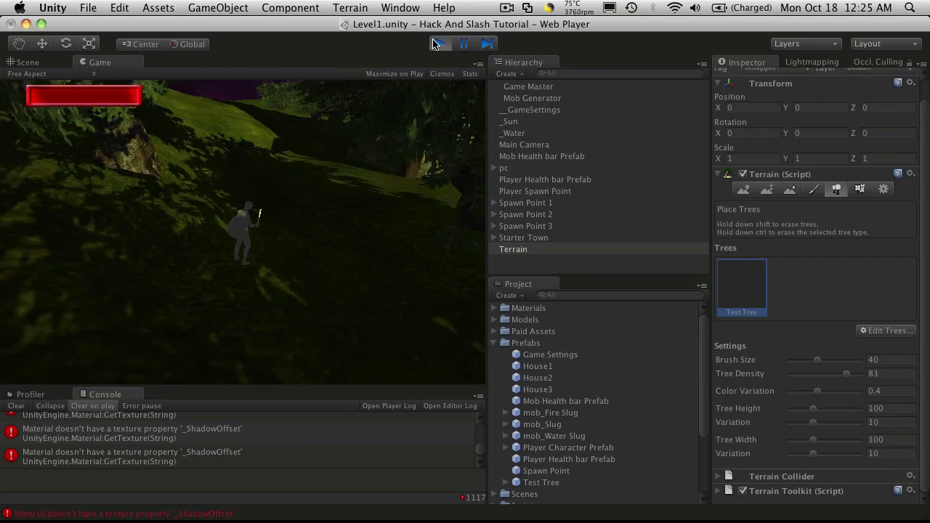
{"action": "left_click", "coordinate": [436, 43]}
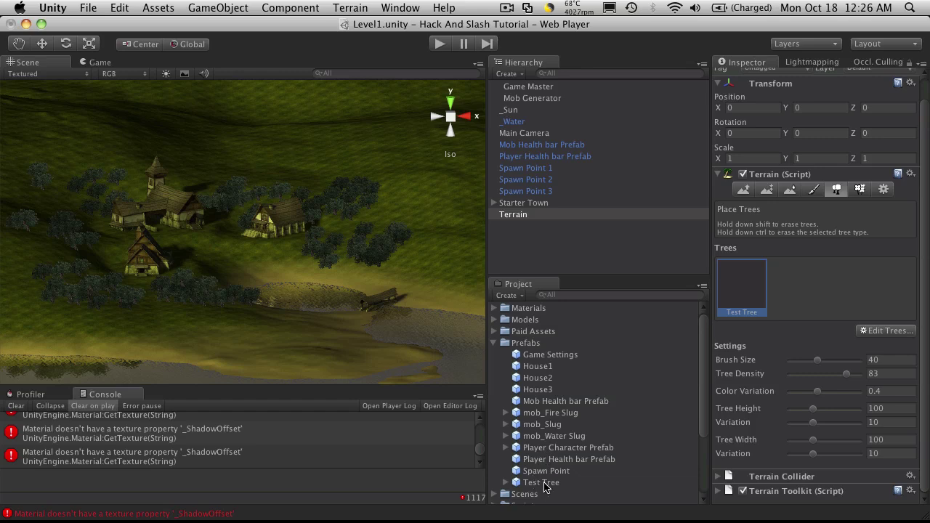
Step: Place an instance of the Test Tree prefab in the scene, on the ground beside the house's front steps
{"action": "scroll", "coordinate": [327, 320], "scroll_direction": "up", "scroll_amount": 15}
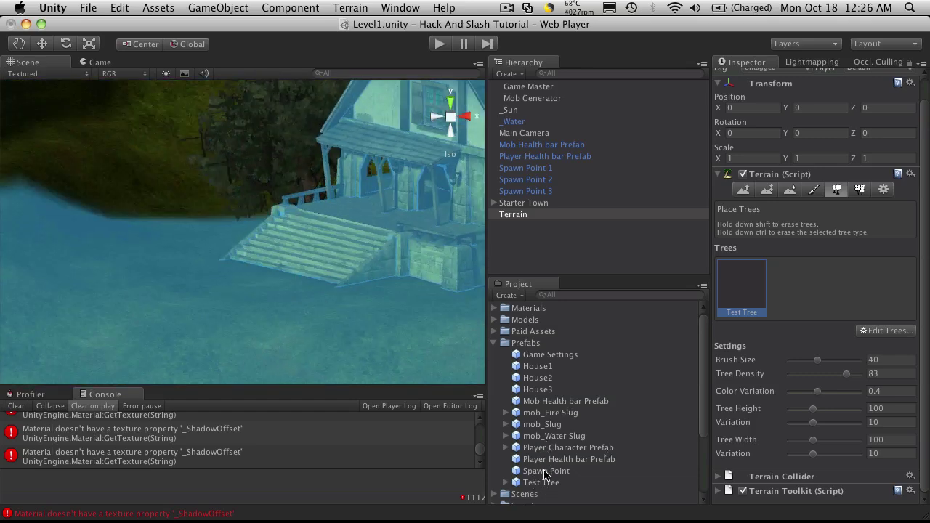
{"action": "left_click", "coordinate": [544, 482]}
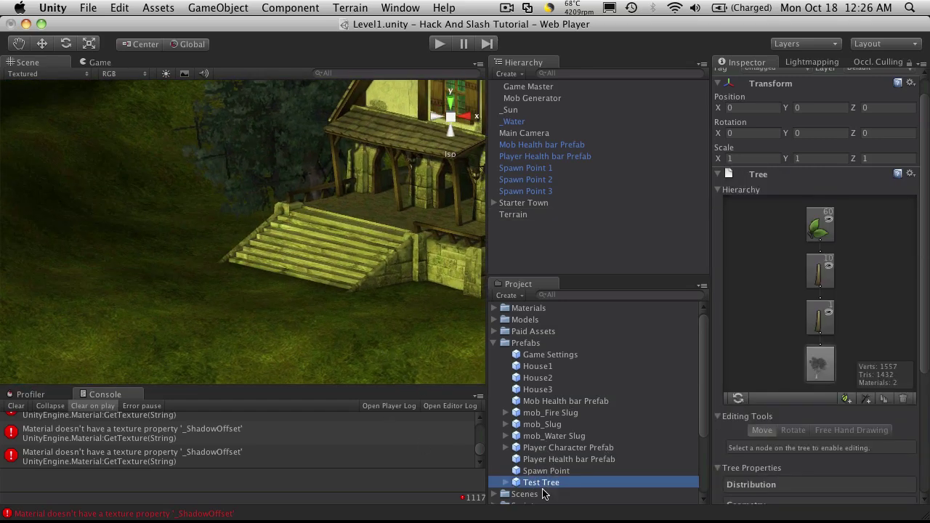
{"action": "left_click_drag", "start_coordinate": [543, 491], "coordinate": [218, 320]}
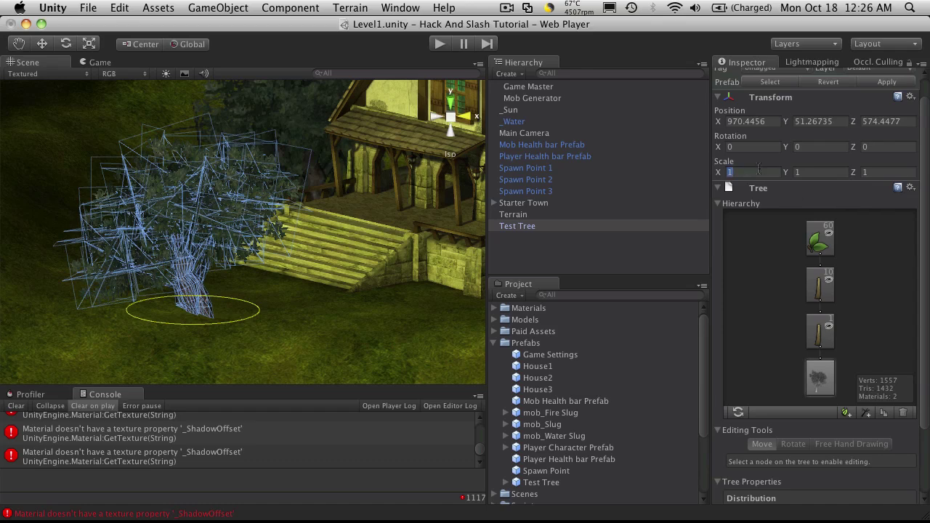
{"action": "scroll", "coordinate": [260, 295], "scroll_direction": "up", "scroll_amount": 5}
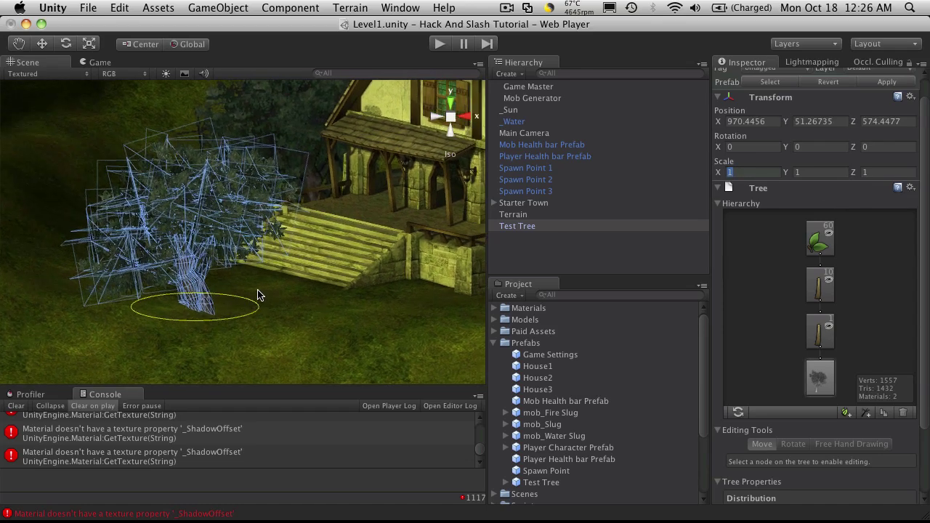
{"action": "scroll", "coordinate": [196, 270], "scroll_direction": "down", "scroll_amount": 2}
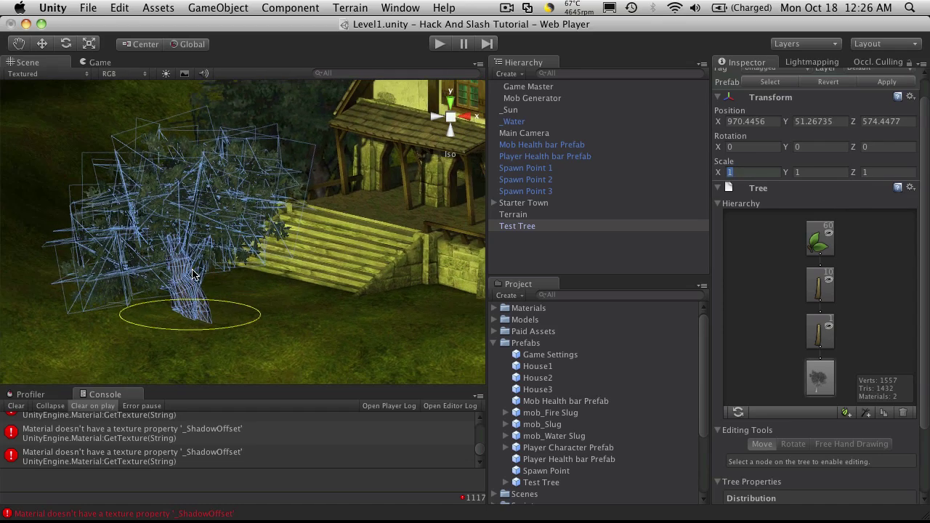
{"action": "right_click_drag", "start_coordinate": [196, 270], "coordinate": [160, 279]}
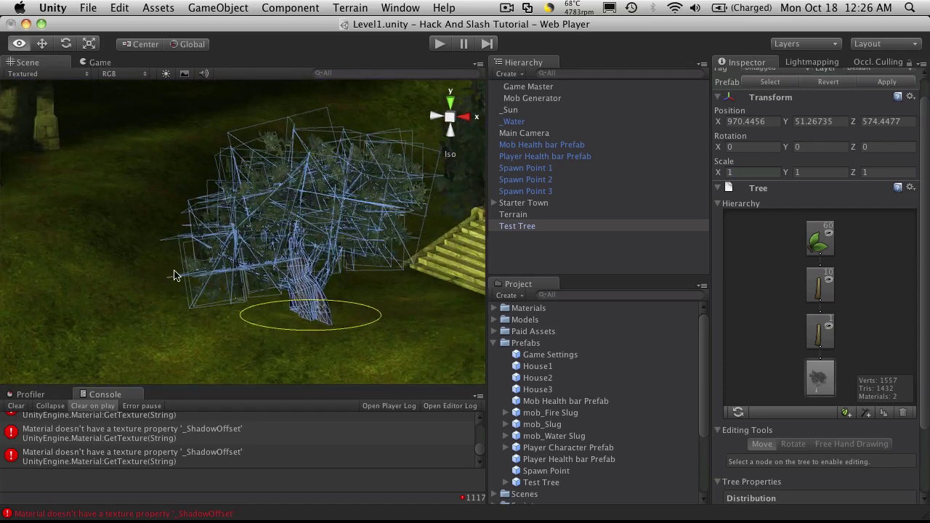
{"action": "scroll", "coordinate": [344, 310], "scroll_direction": "up", "scroll_amount": 3}
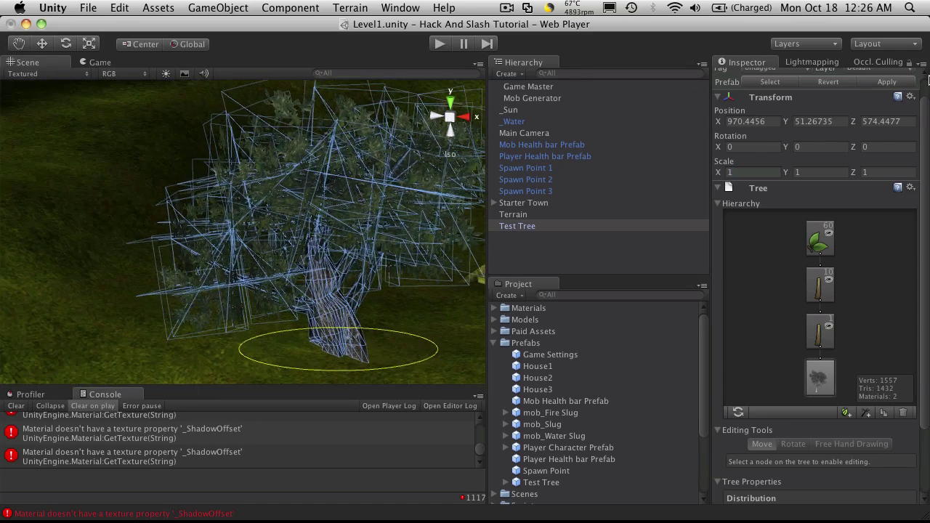
Step: Delete the hand-placed Test Tree instance from the scene
{"action": "left_click", "coordinate": [879, 63]}
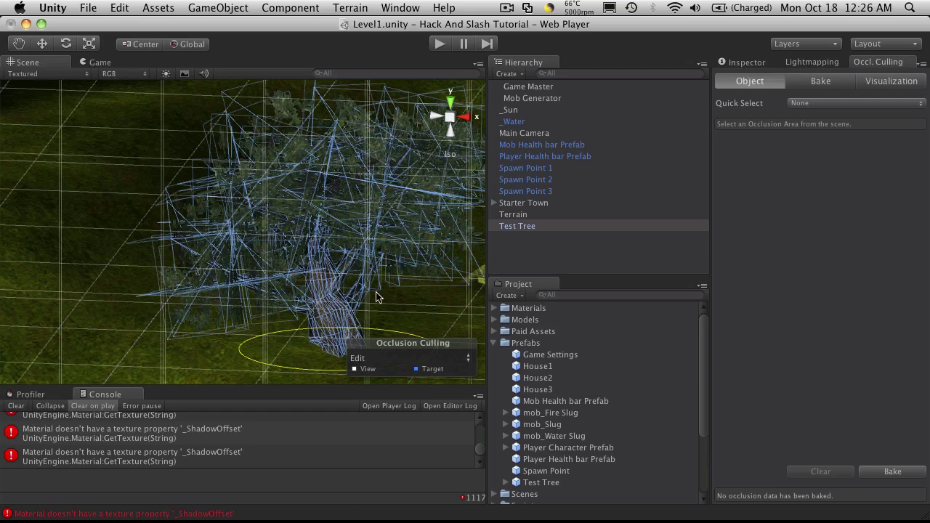
{"action": "scroll", "coordinate": [385, 283], "scroll_direction": "down", "scroll_amount": 5}
{"action": "left_click_drag", "start_coordinate": [370, 280], "coordinate": [485, 218], "text": "alt"}
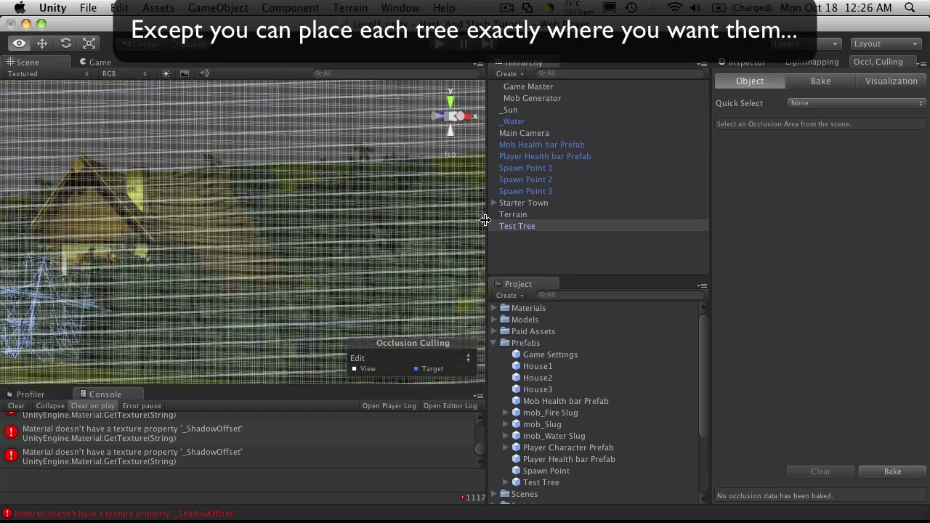
{"action": "left_click", "coordinate": [757, 66]}
{"action": "left_click", "coordinate": [520, 225]}
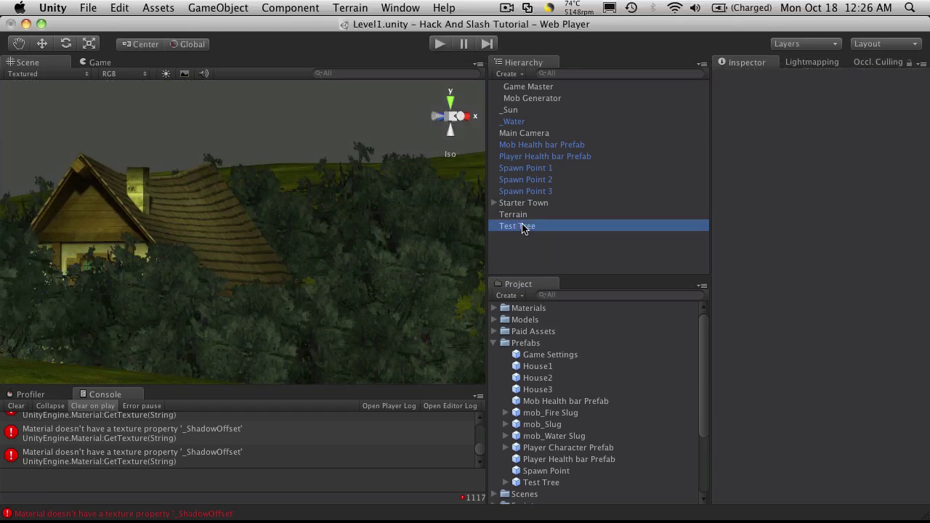
{"action": "key", "text": "super+BackSpace"}
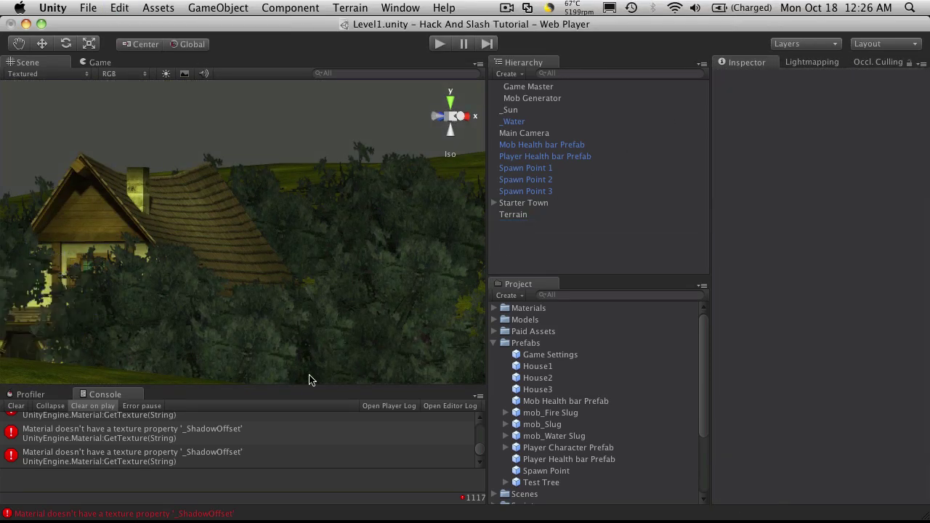
{"action": "scroll", "coordinate": [280, 374], "scroll_direction": "down", "scroll_amount": 5}
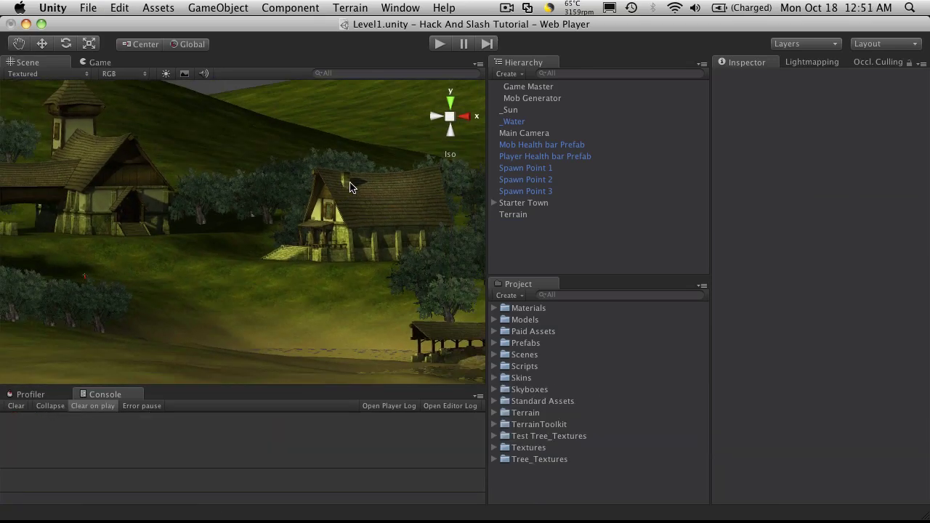
Step: Mass-place Test Tree instances across the whole Terrain
{"action": "scroll", "coordinate": [328, 158], "scroll_direction": "down", "scroll_amount": 5}
{"action": "left_click_drag", "start_coordinate": [287, 166], "coordinate": [291, 187], "text": "alt"}
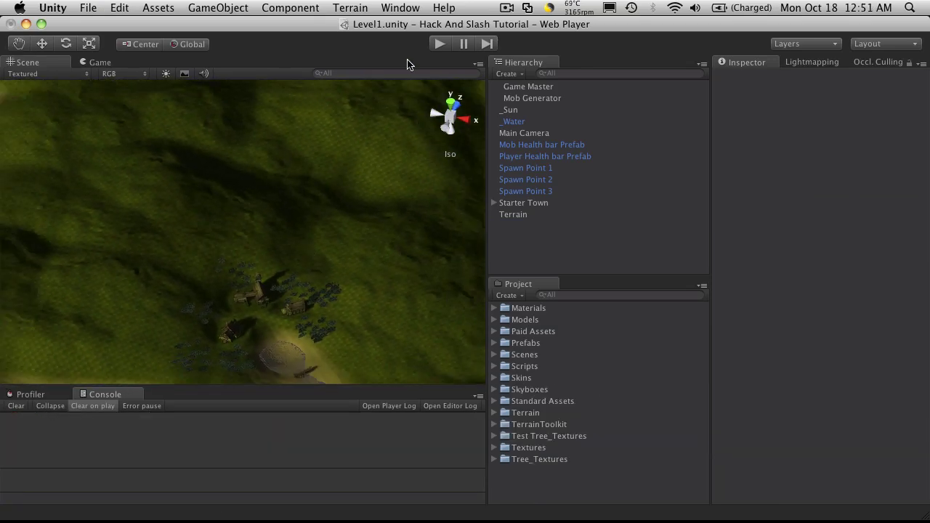
{"action": "left_click", "coordinate": [350, 8]}
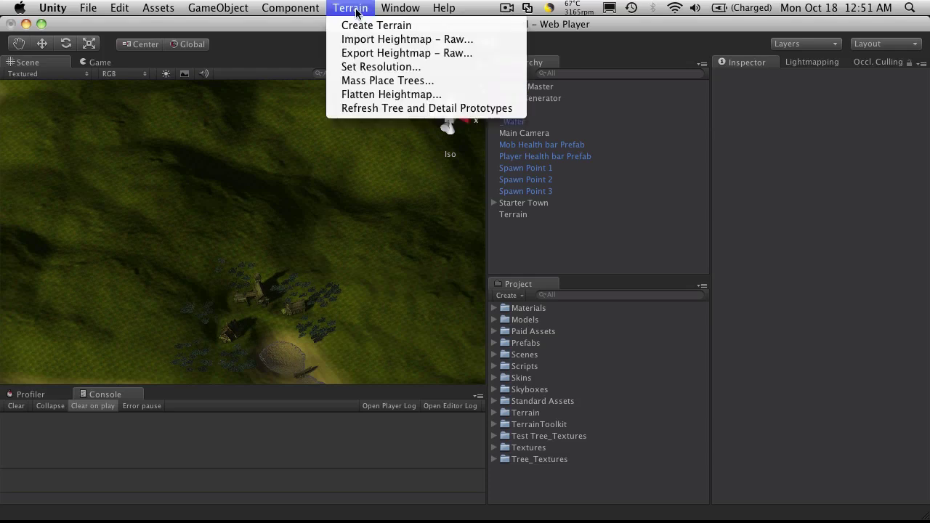
{"action": "left_click", "coordinate": [381, 83]}
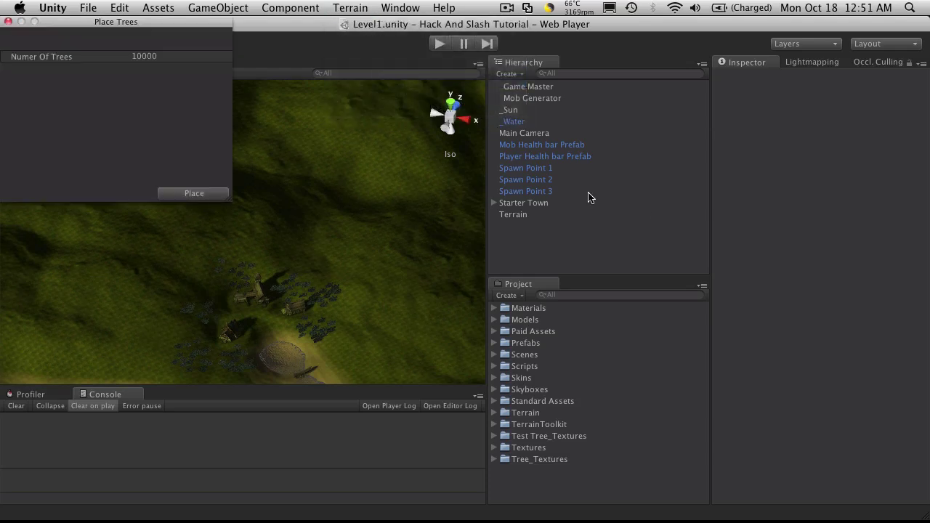
{"action": "left_click", "coordinate": [531, 216]}
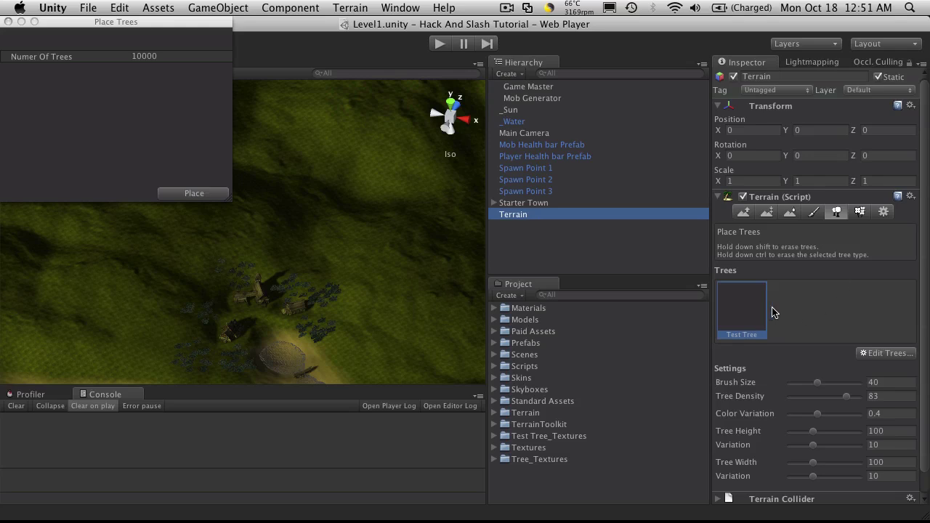
{"action": "left_click", "coordinate": [166, 55]}
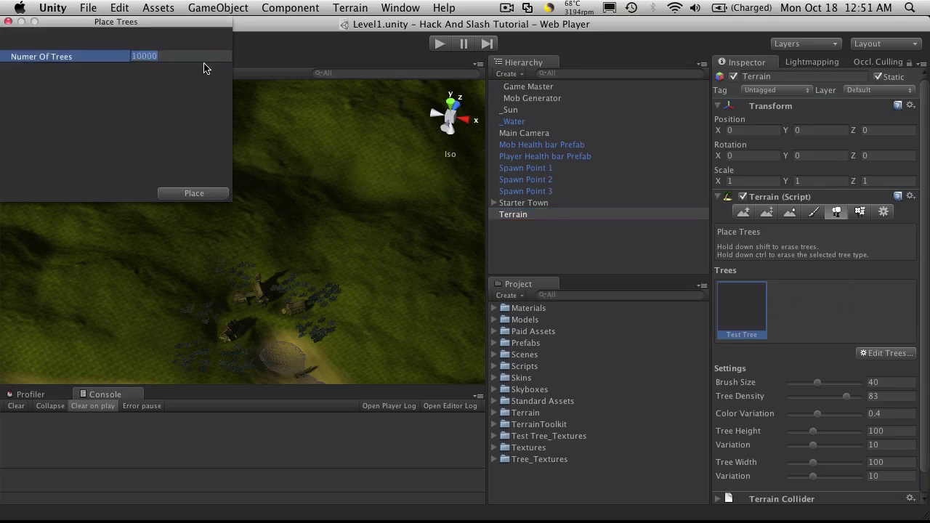
{"action": "left_click", "coordinate": [214, 192]}
Step: Examine how the mass-placed trees are distributed over the Terrain, the water and the ground around Starter Town
{"action": "scroll", "coordinate": [322, 185], "scroll_direction": "down", "scroll_amount": 5}
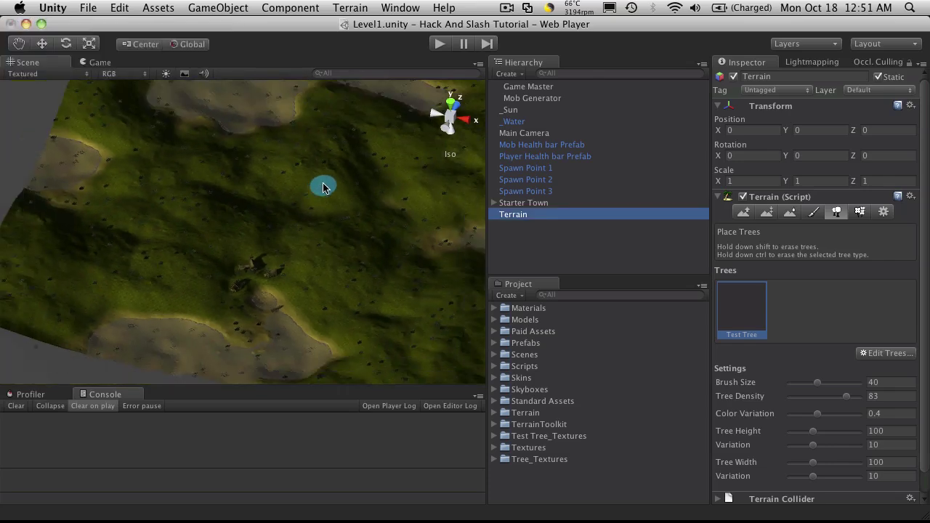
{"action": "left_click_drag", "start_coordinate": [303, 251], "coordinate": [309, 94], "text": "alt"}
{"action": "scroll", "coordinate": [254, 273], "scroll_direction": "up", "scroll_amount": 10}
{"action": "left_click_drag", "start_coordinate": [327, 328], "coordinate": [379, 347], "text": "alt"}
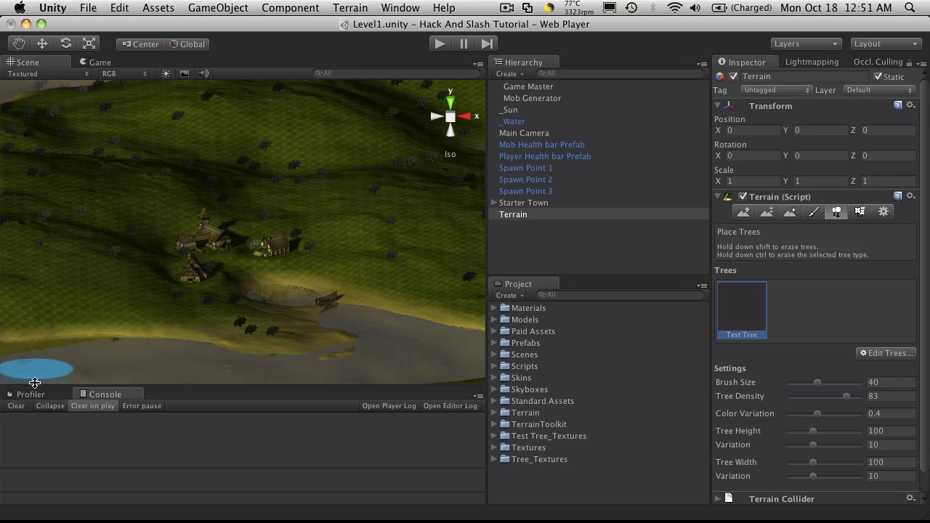
{"action": "scroll", "coordinate": [130, 375], "scroll_direction": "up", "scroll_amount": 2}
{"action": "mouse_move", "coordinate": [231, 329]}
{"action": "left_mouse_down", "text": "alt"}
{"action": "mouse_move", "coordinate": [54, 349]}
{"action": "mouse_move", "coordinate": [163, 337]}
{"action": "left_mouse_up", "text": "alt"}
{"action": "scroll", "coordinate": [248, 234], "scroll_direction": "down", "scroll_amount": 6}
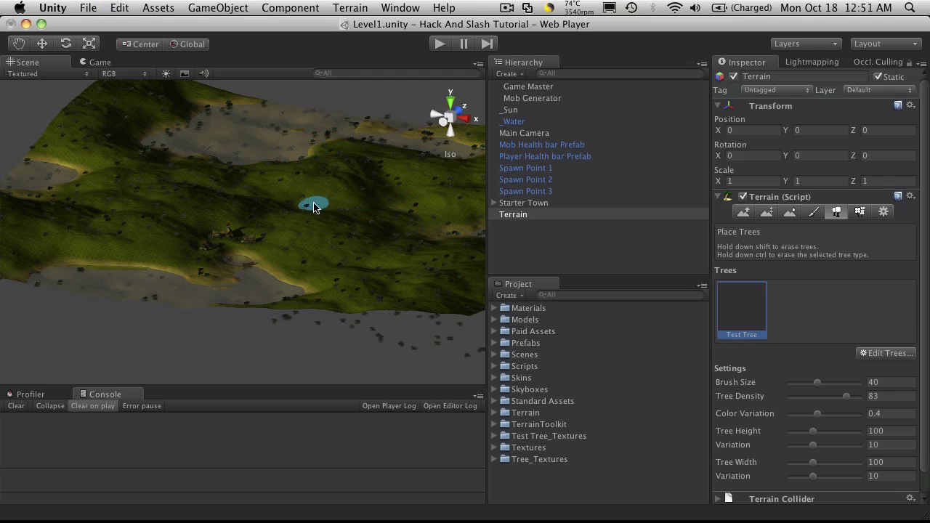
Step: Undo the mass tree placement and the earlier deletion of the Test Tree instance
{"action": "key", "text": "super+z"}
{"action": "key", "text": "super+z"}
{"action": "key", "text": "super+z"}
{"action": "key", "text": "super+z"}
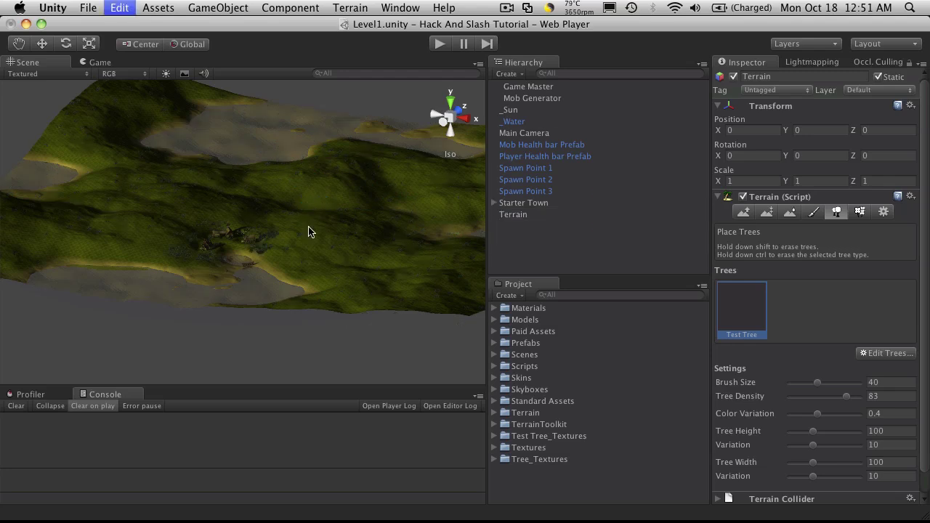
{"action": "key", "text": "super+z"}
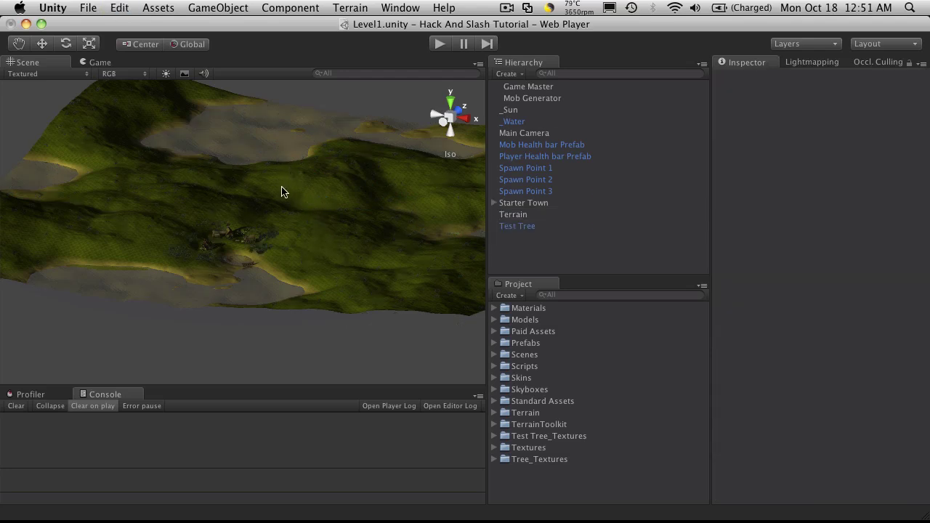
Step: Mass-place 10000 trees on the Terrain and inspect the forest around the lake at the terrain's edge
{"action": "left_click_drag", "start_coordinate": [276, 190], "coordinate": [215, 218], "text": "alt"}
{"action": "left_click", "coordinate": [350, 7]}
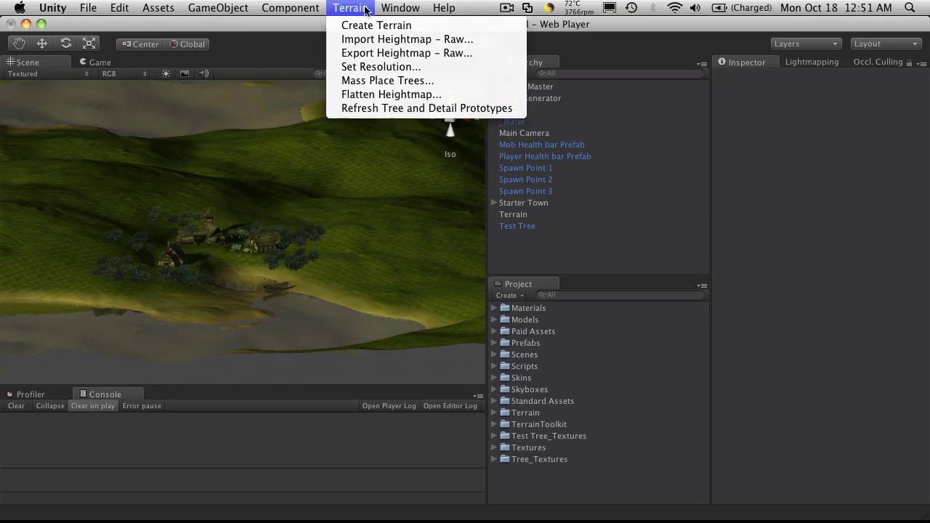
{"action": "left_click", "coordinate": [372, 81]}
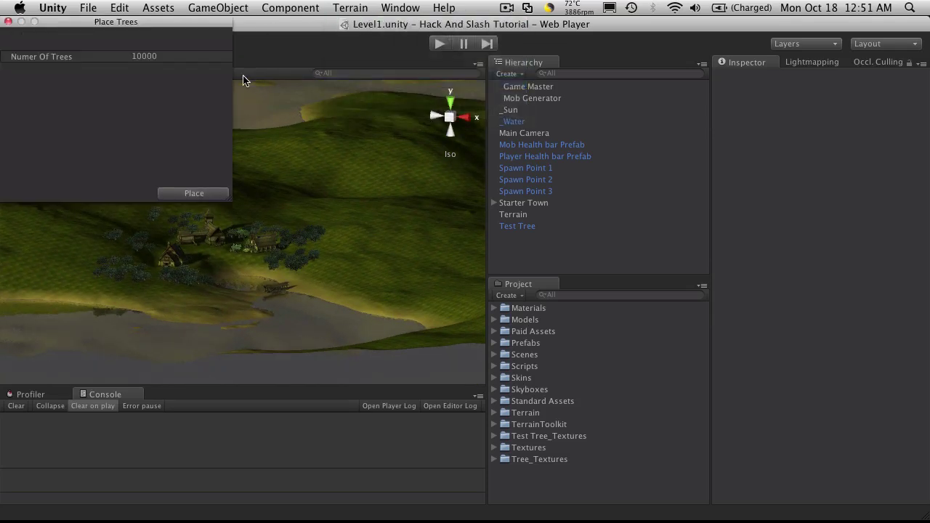
{"action": "left_click", "coordinate": [194, 193]}
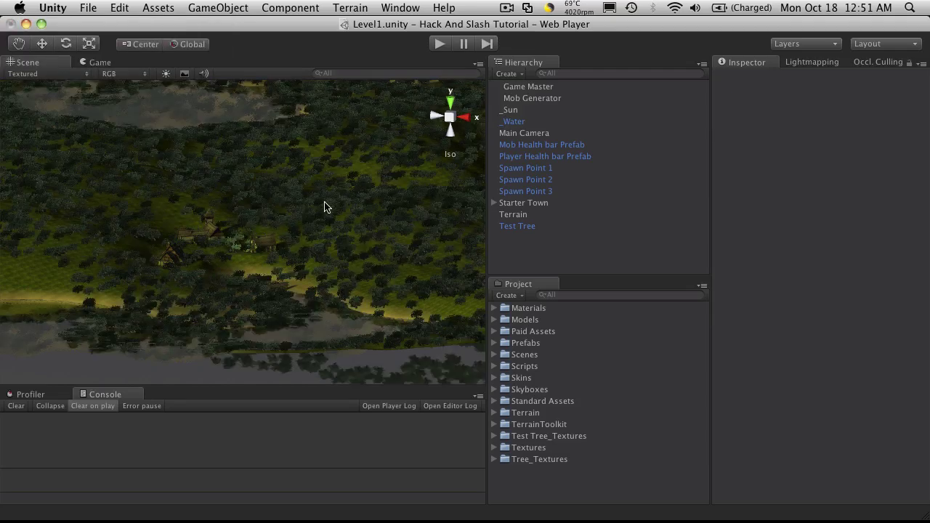
{"action": "left_click_drag", "start_coordinate": [252, 191], "coordinate": [290, 305], "text": "alt"}
{"action": "scroll", "coordinate": [290, 305], "scroll_direction": "up", "scroll_amount": 10}
{"action": "middle_click_drag", "start_coordinate": [297, 334], "coordinate": [222, 224]}
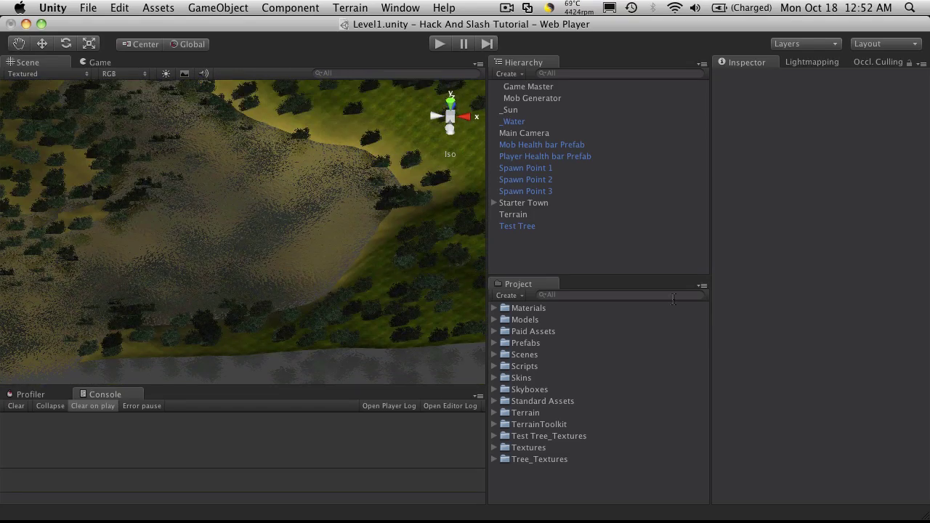
Step: Erase the trees standing in the lake with the Terrain's Place Trees brush
{"action": "left_click", "coordinate": [517, 214]}
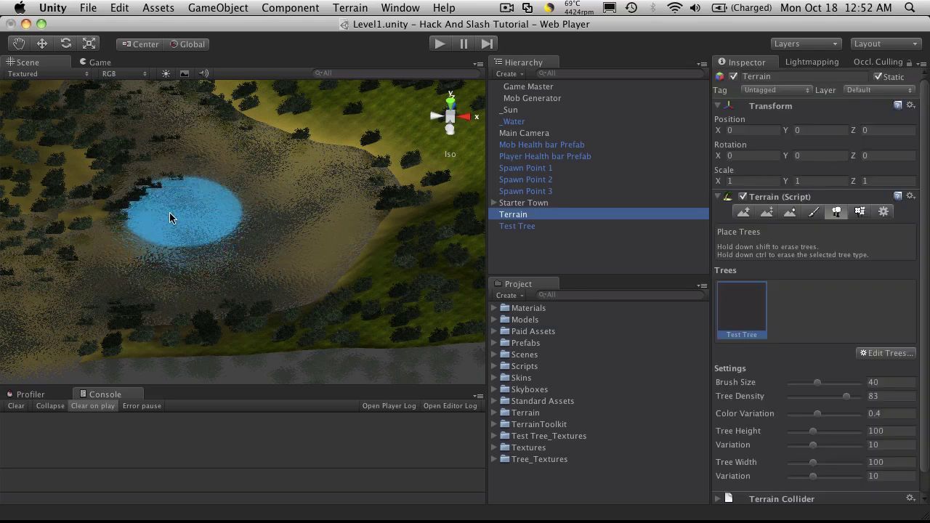
{"action": "mouse_move", "coordinate": [157, 206]}
{"action": "left_mouse_down", "text": "shift"}
{"action": "mouse_move", "coordinate": [123, 124]}
{"action": "mouse_move", "coordinate": [99, 95]}
{"action": "left_mouse_up", "text": "shift"}
{"action": "mouse_move", "coordinate": [104, 204]}
{"action": "left_mouse_down", "text": "shift"}
{"action": "mouse_move", "coordinate": [39, 230]}
{"action": "mouse_move", "coordinate": [58, 280]}
{"action": "mouse_move", "coordinate": [182, 284]}
{"action": "mouse_move", "coordinate": [248, 274]}
{"action": "left_mouse_up", "text": "shift"}
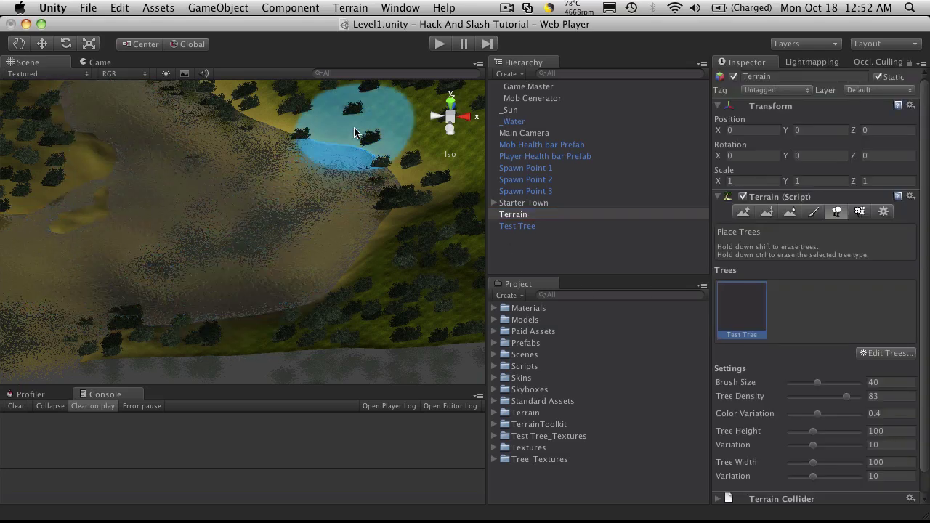
Step: Undo the tree erasing and the mass placement of 10000 trees
{"action": "key", "text": "super+z"}
{"action": "key", "text": "super+z"}
{"action": "left_click_drag", "start_coordinate": [270, 149], "coordinate": [431, 174], "text": "alt"}
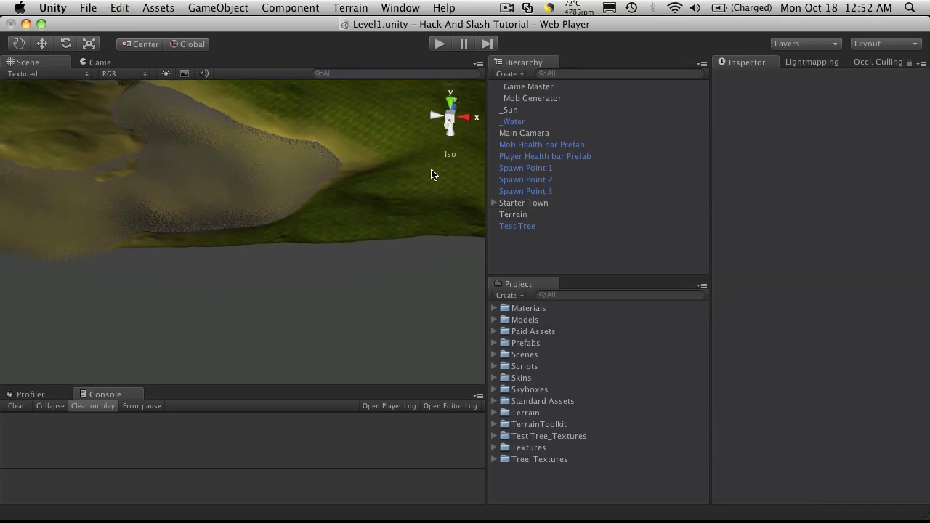
Step: Frame Starter Town in the scene view to look at the hand-painted trees around the houses
{"action": "left_click", "coordinate": [508, 203]}
{"action": "key", "text": "f"}
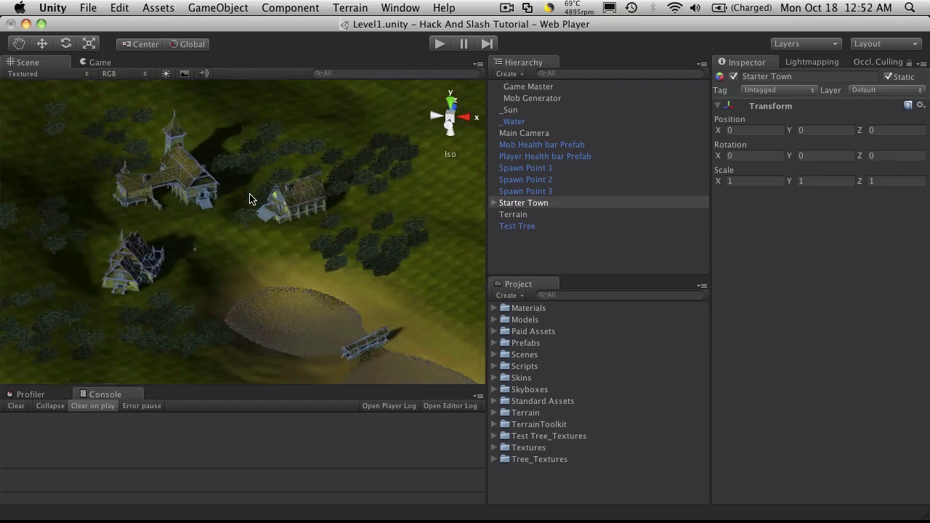
{"action": "left_click_drag", "start_coordinate": [345, 270], "coordinate": [338, 210], "text": "alt"}
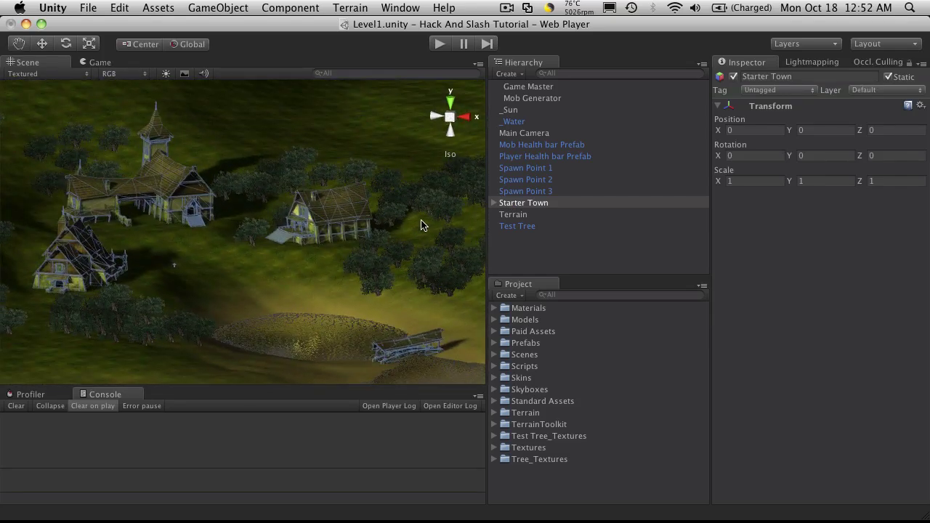